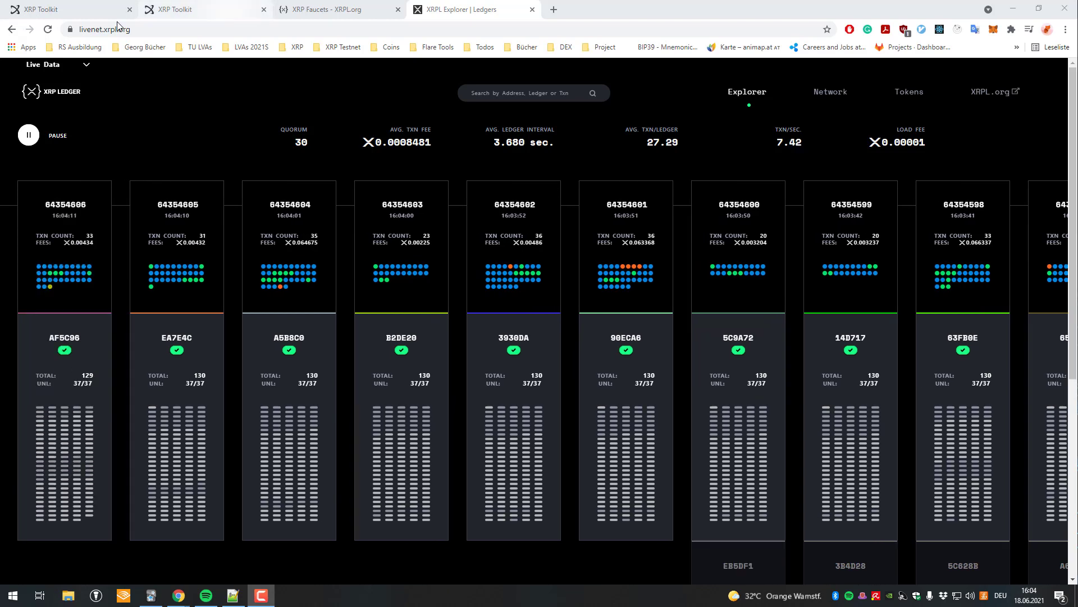
Open the Live Data network list to switch the ledger view to Testnet Data.
left_click(84, 65)
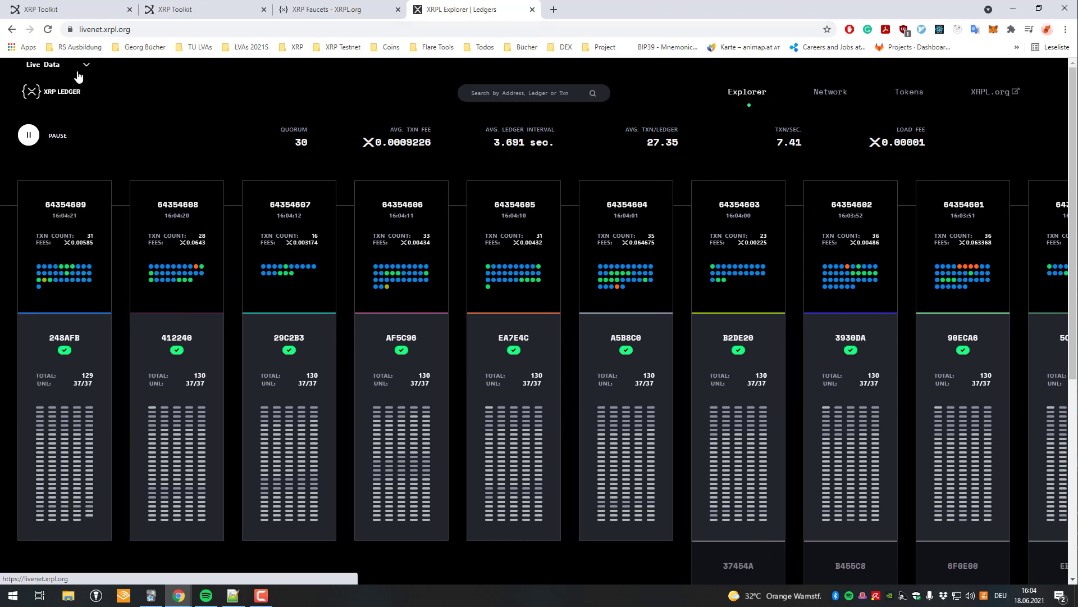
left_click(62, 82)
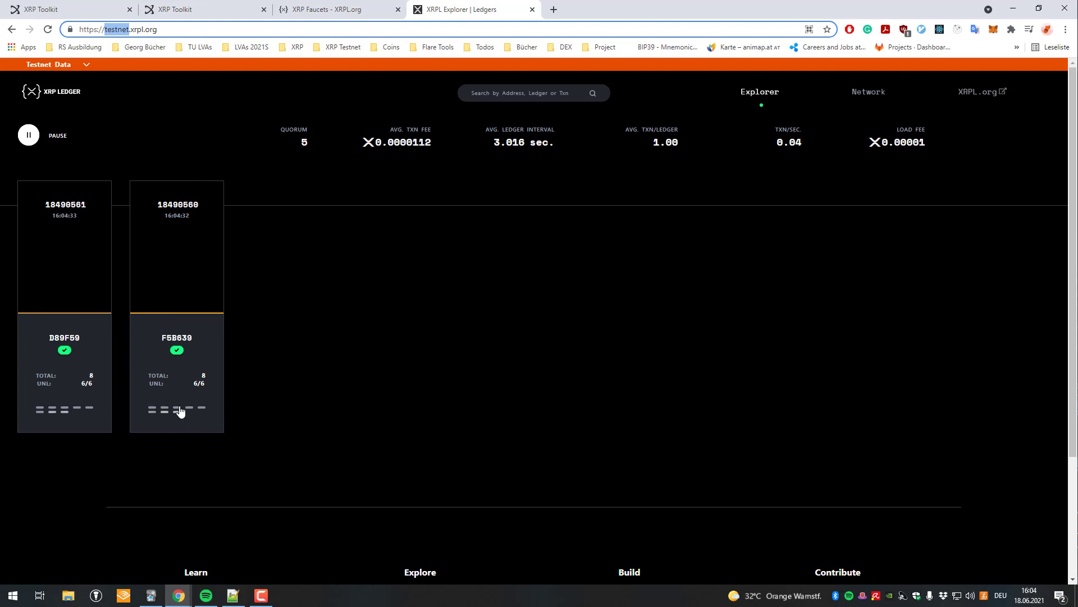
left_click_drag(307, 384, 322, 387)
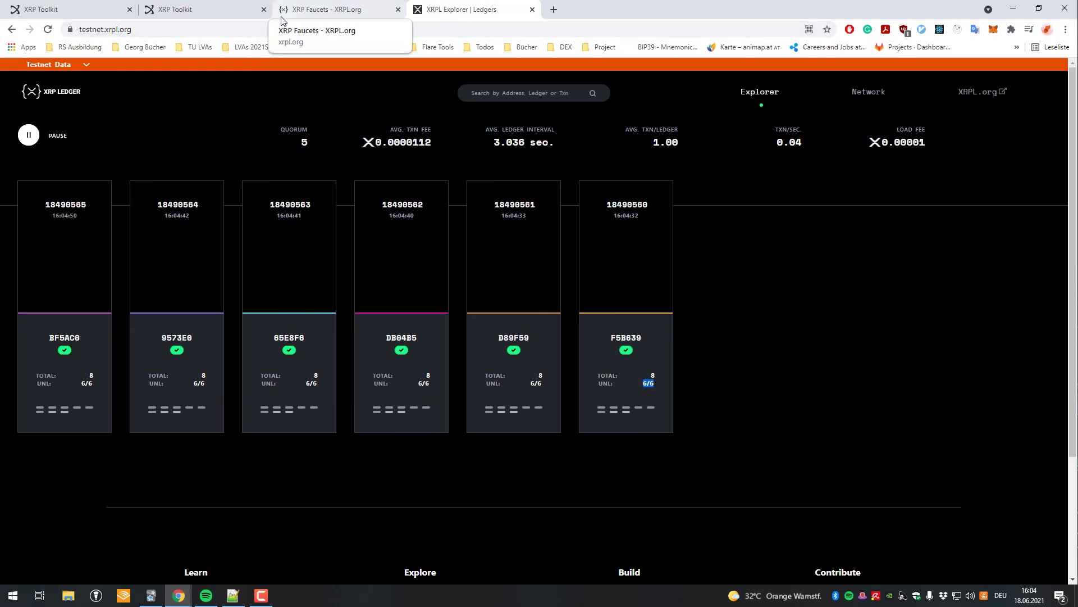
left_click(225, 9)
left_click(337, 9)
left_click(441, 6)
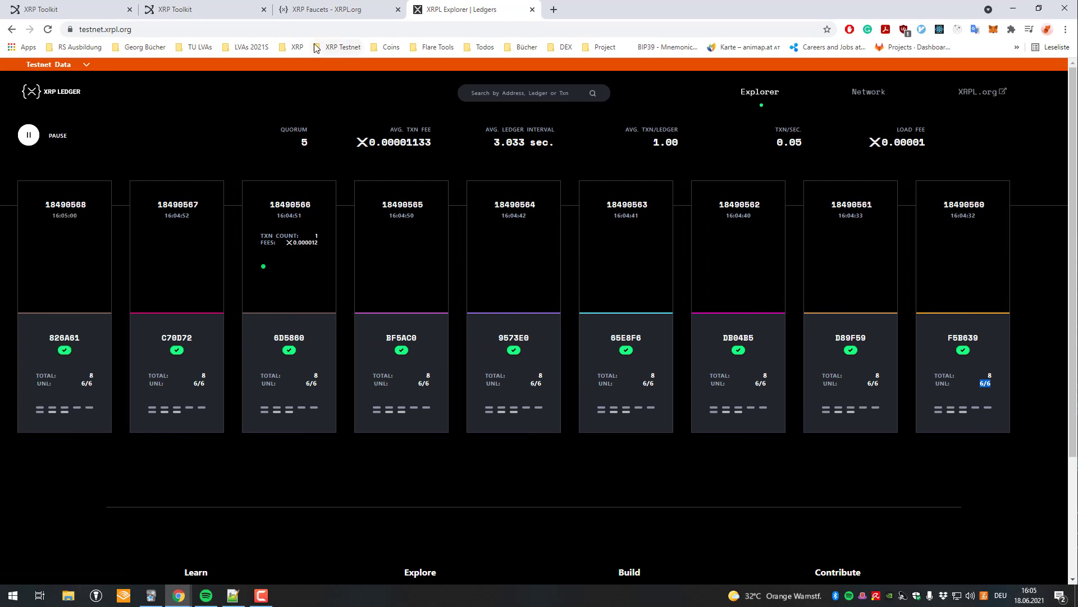
Enter XRP Toolkit's testnet version and focus the Enter testnet secret field.
left_click(84, 4)
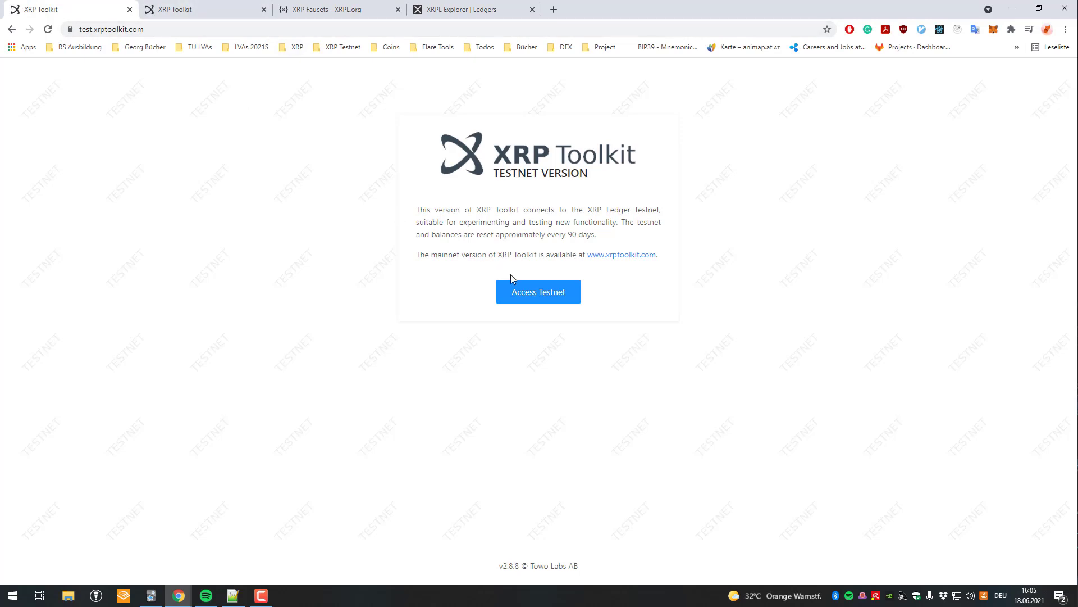
left_click(114, 31)
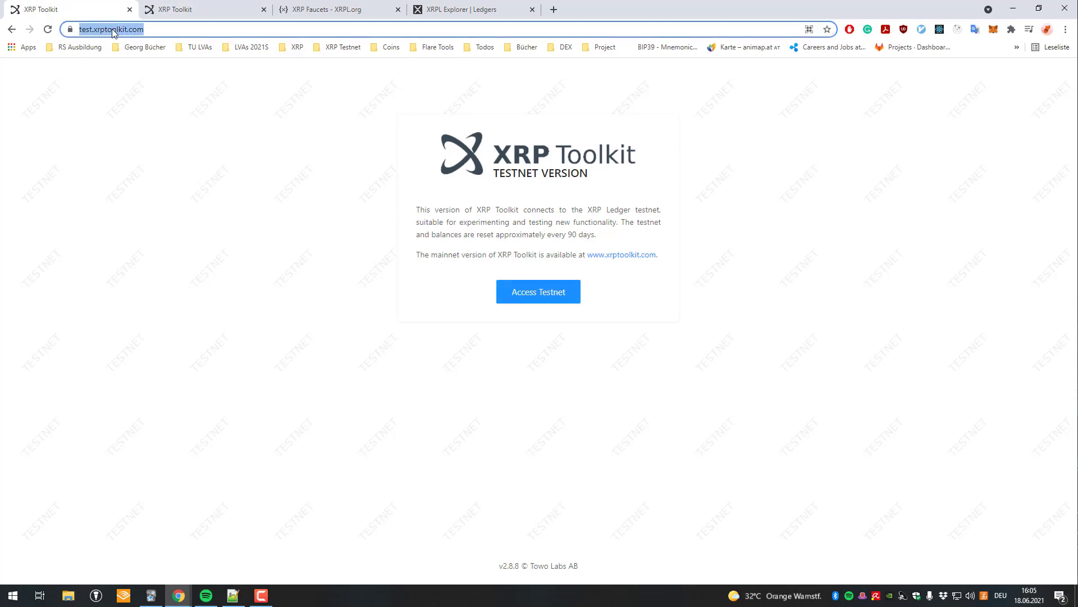
left_click(560, 295)
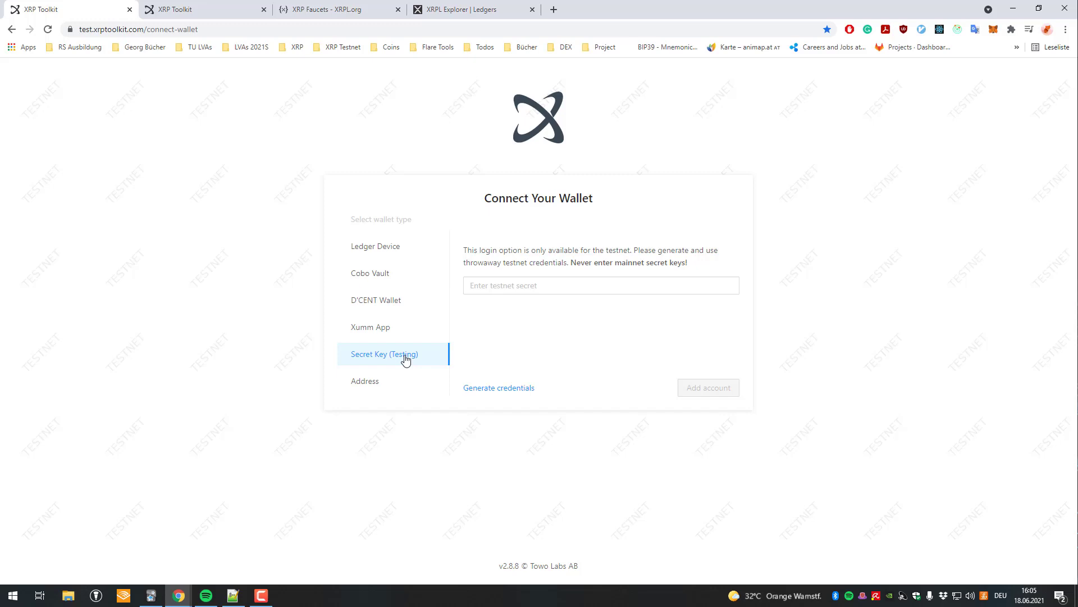
left_click_drag(459, 357, 358, 354)
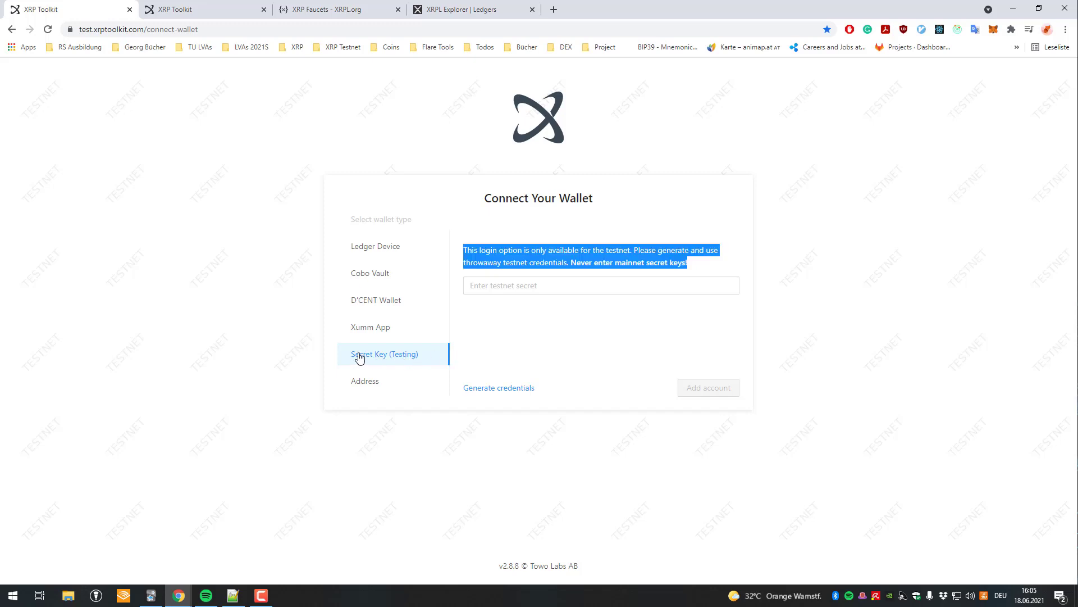
left_click(333, 356)
left_click(535, 289)
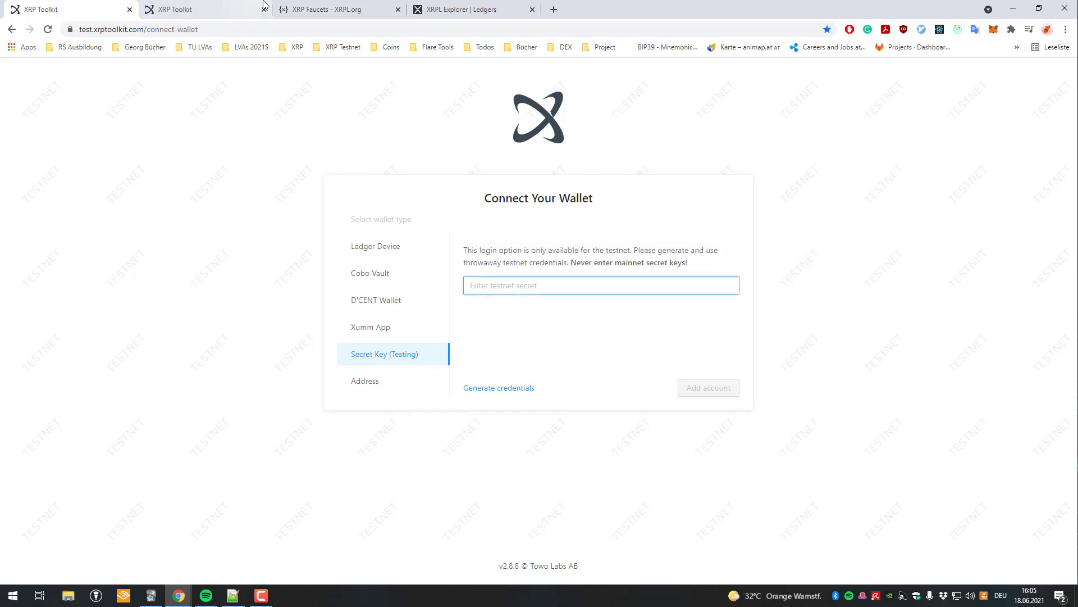
Generate funded faucet credentials and add the first account to XRP Toolkit with its secret.
left_click(308, 9)
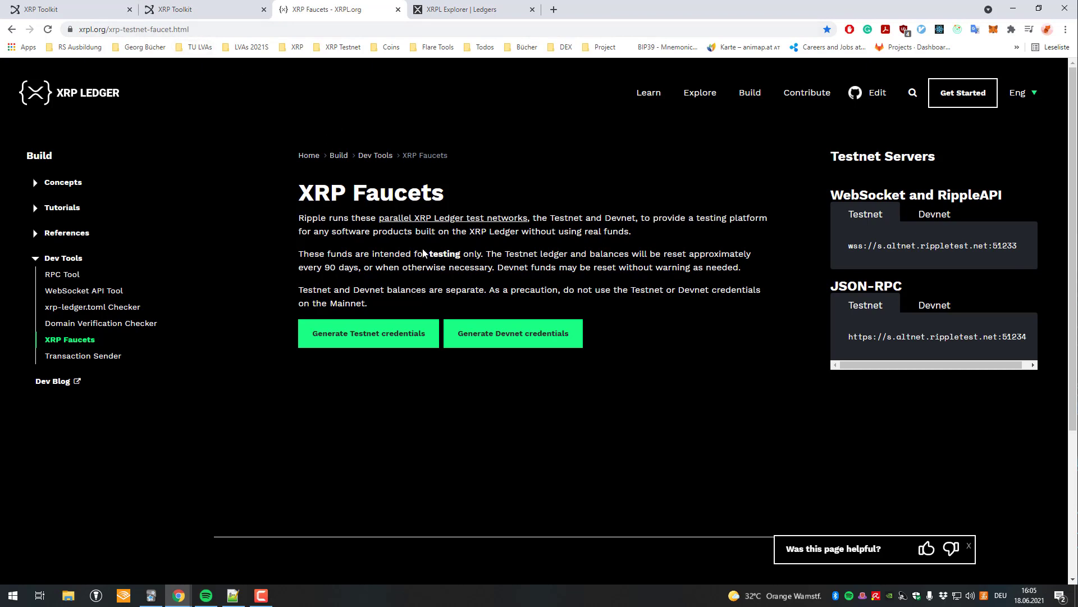
left_click(370, 350)
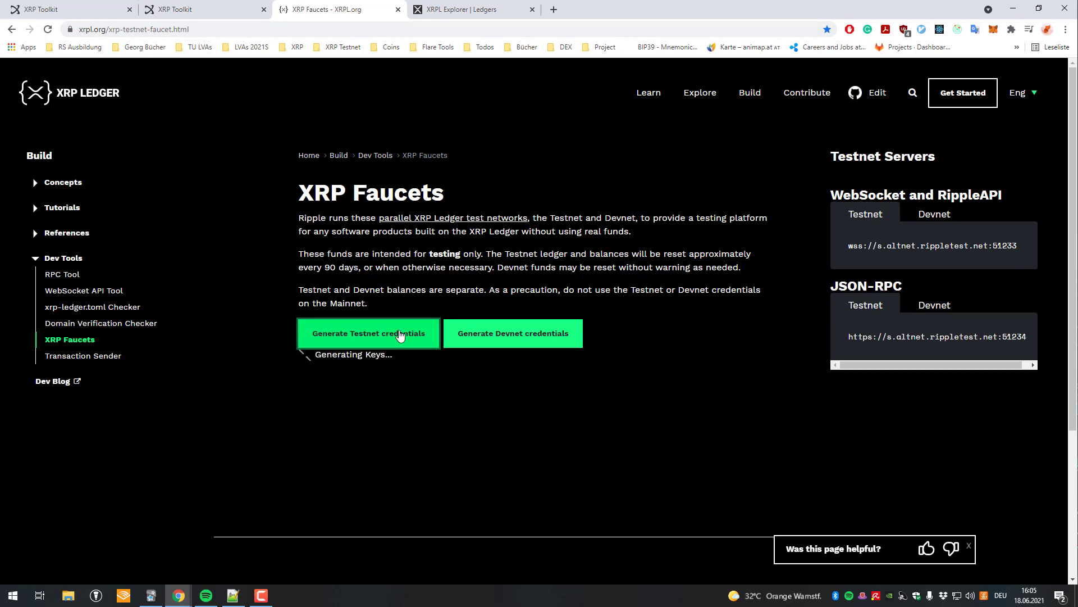
double_click(324, 500)
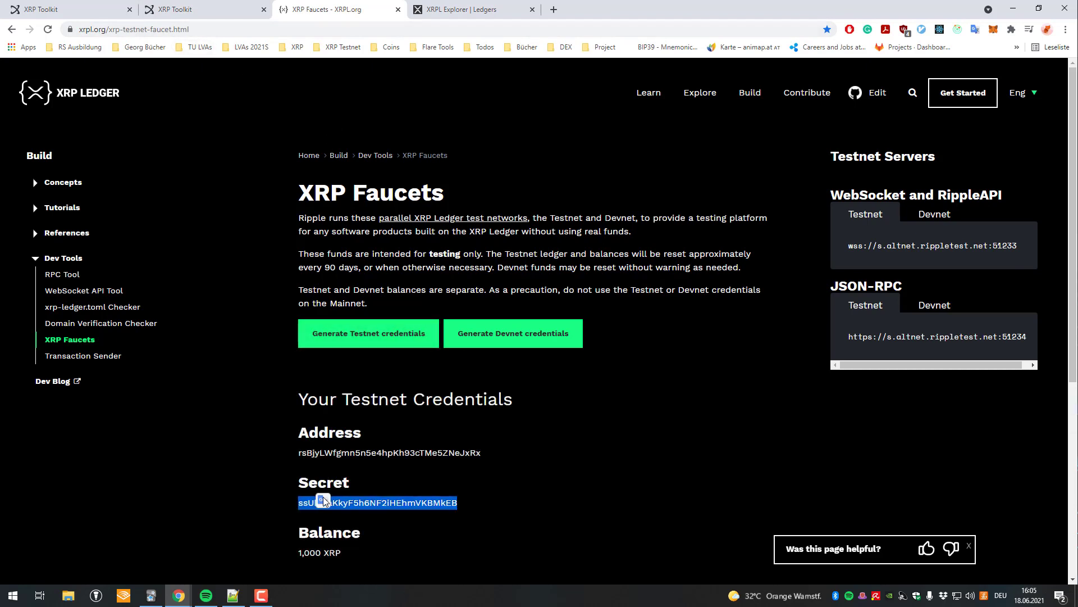
left_click(169, 9)
left_click(57, 10)
key("ctrl+v")
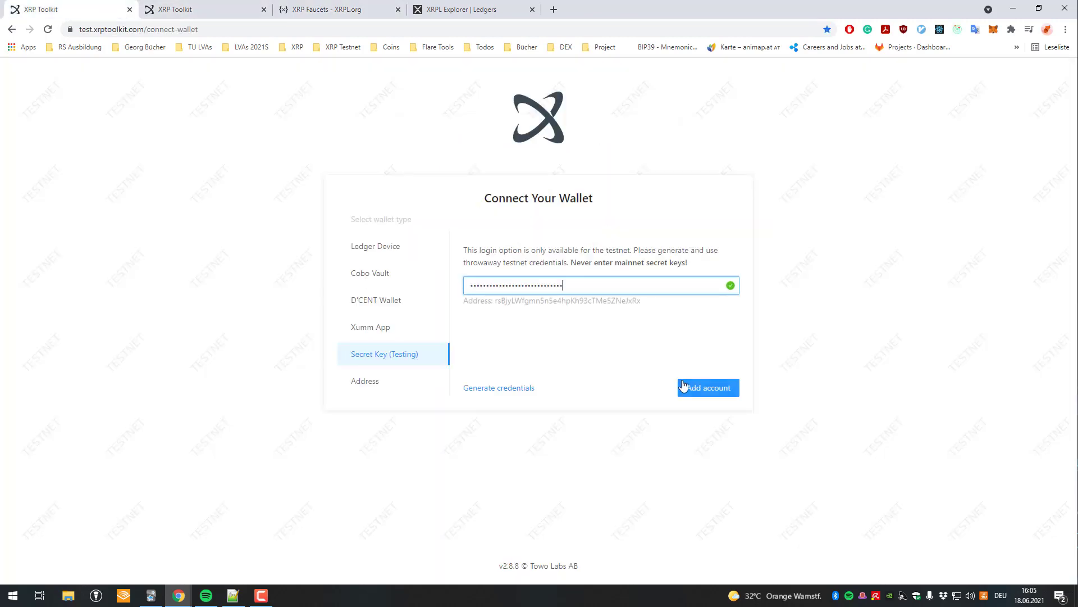
left_click(691, 386)
Generate a second faucet account, add it in the second toolkit tab, and activate it.
key("ctrl+Tab")
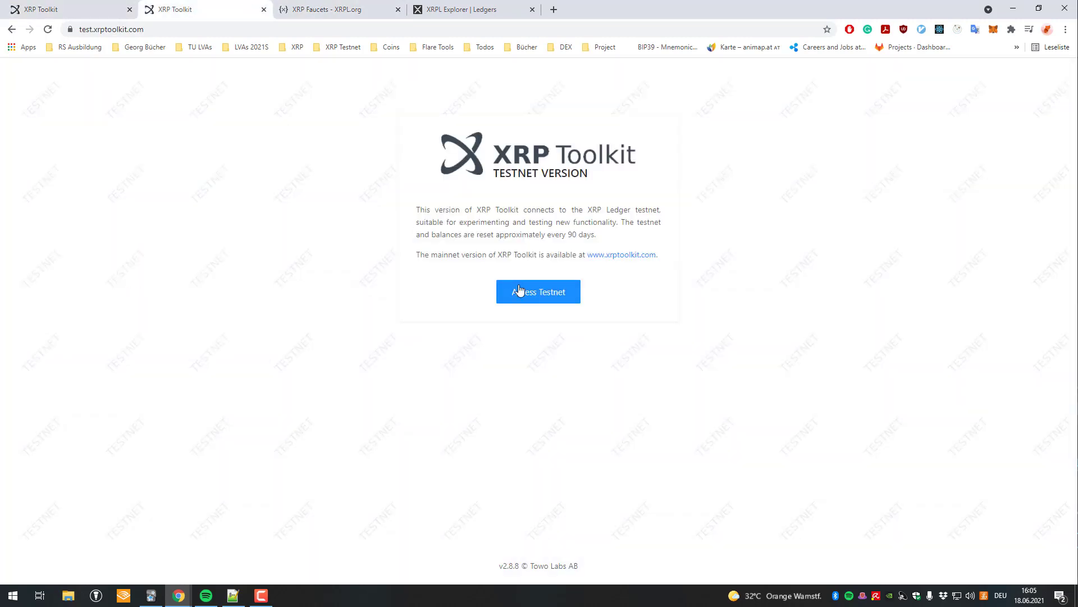
left_click(519, 290)
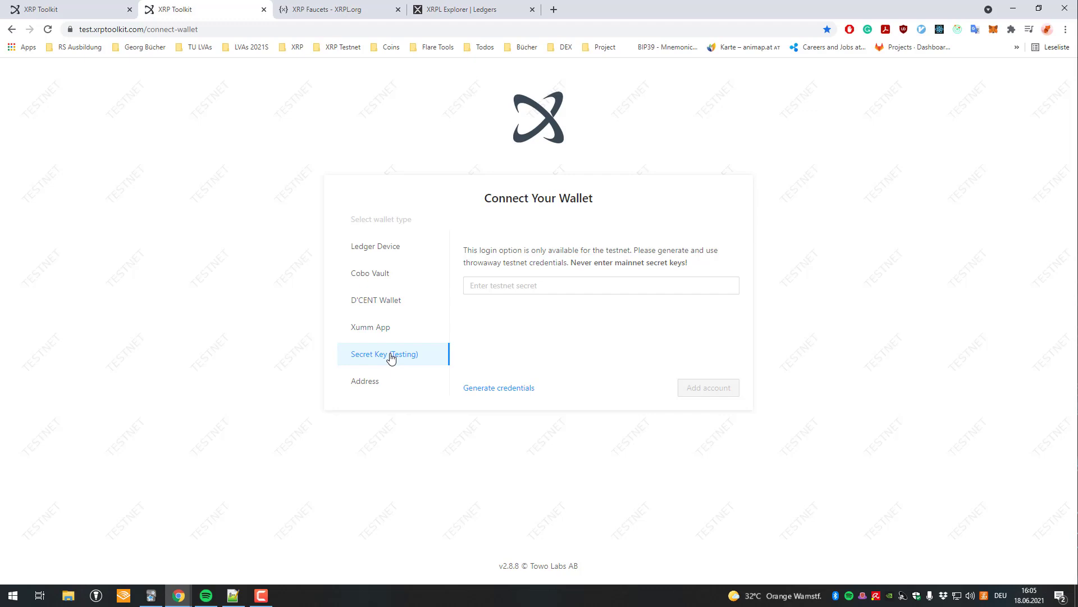
left_click(360, 8)
left_click(388, 336)
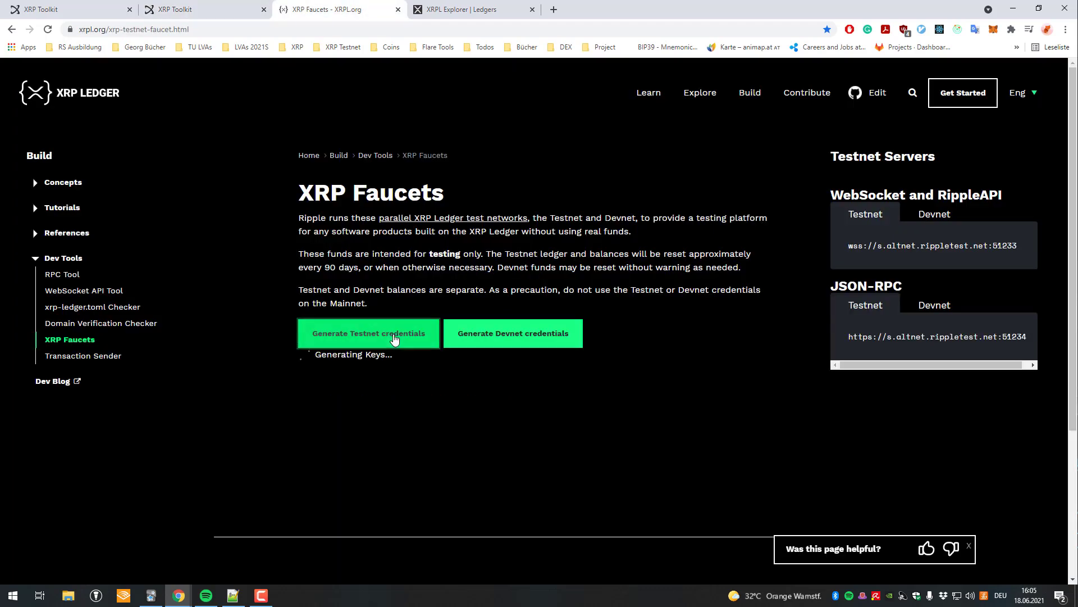
double_click(360, 500)
left_click(176, 9)
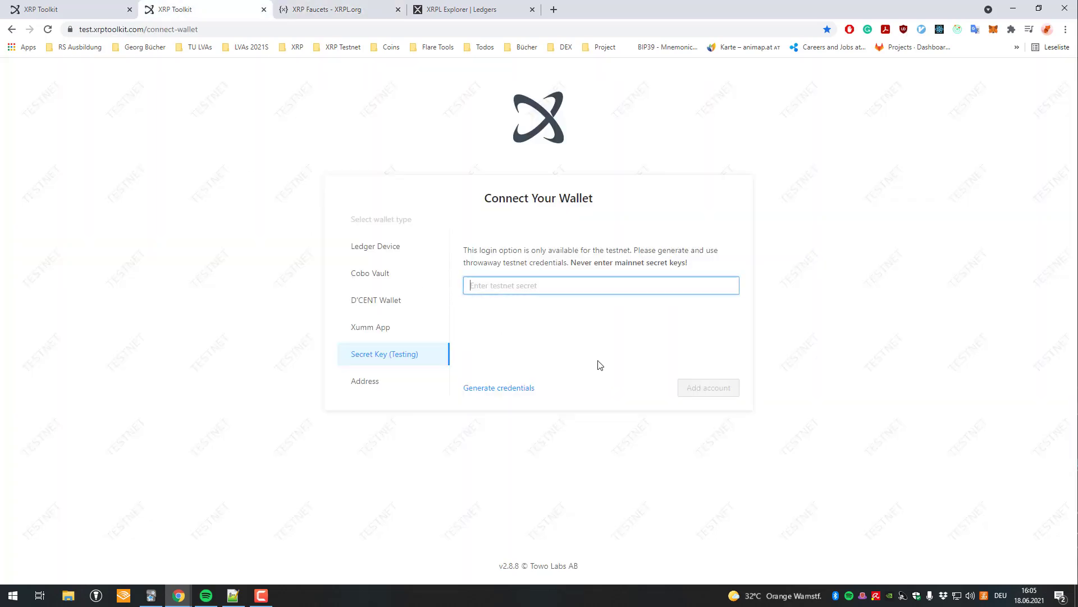
key("ctrl+v")
left_click(709, 387)
left_click(540, 170)
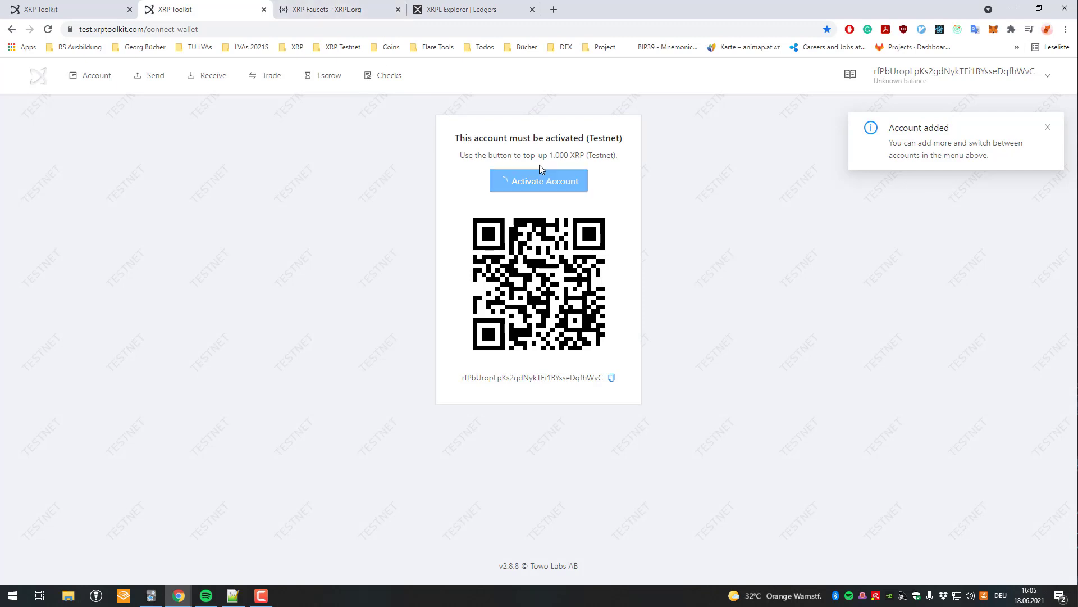
Compare both accounts' balances (1,000 and 2,000 XRP) and copy the second account's address.
left_click(103, 6)
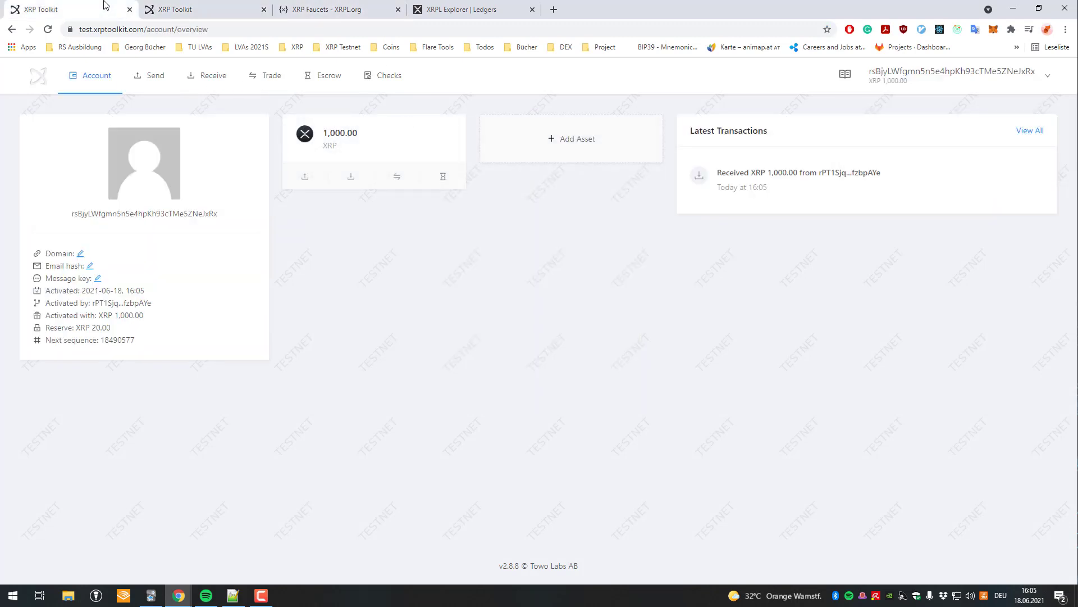
left_click(174, 7)
double_click(93, 214)
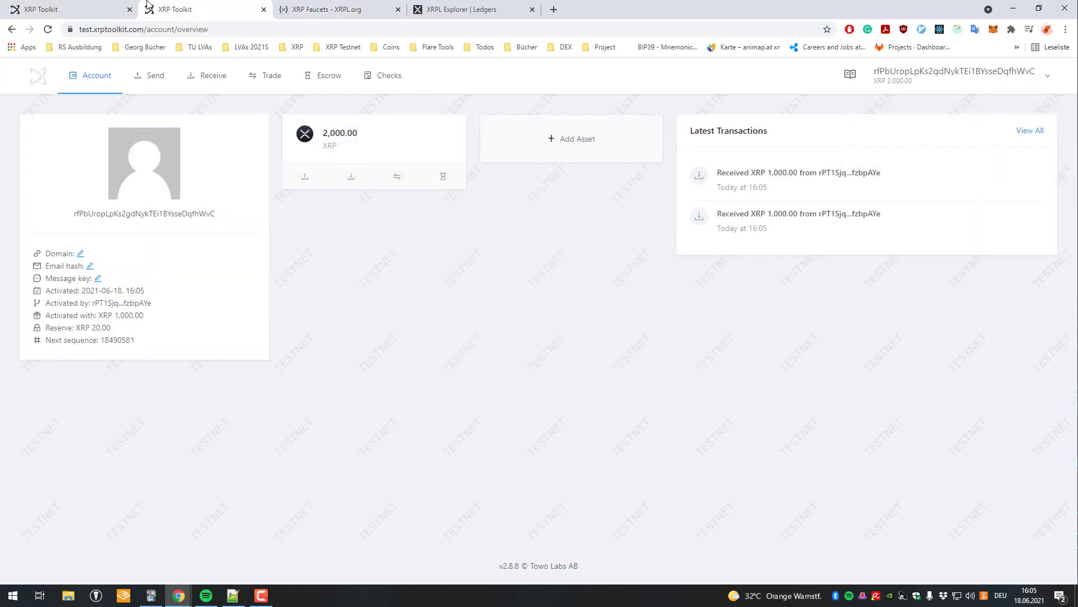
left_click(118, 7)
left_click(232, 7)
left_click(84, 7)
left_click(183, 6)
left_click(128, 11)
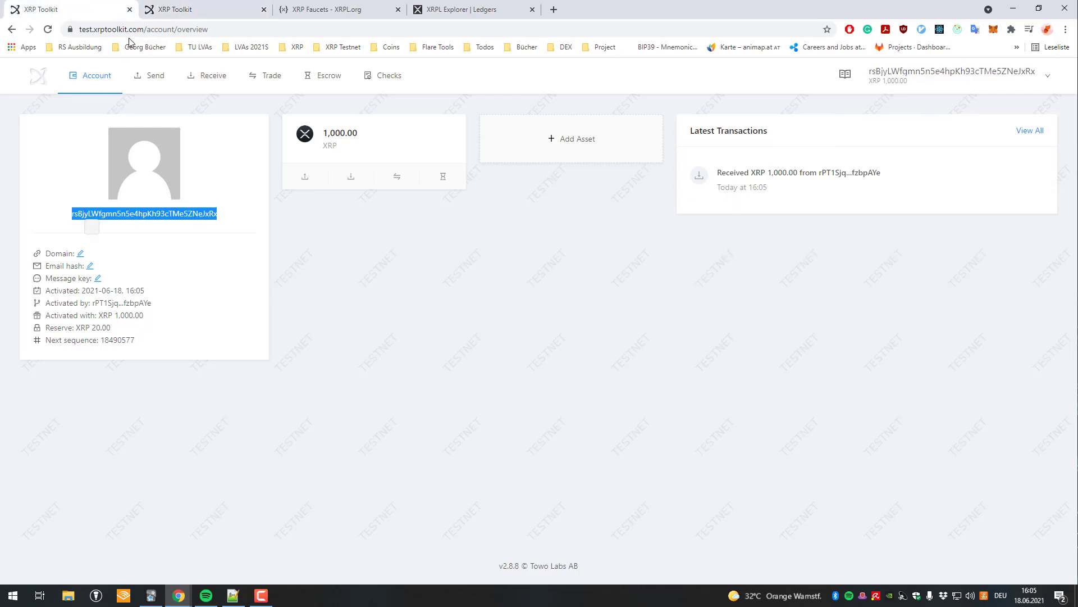
left_click(191, 9)
double_click(181, 213)
key("ctrl+c")
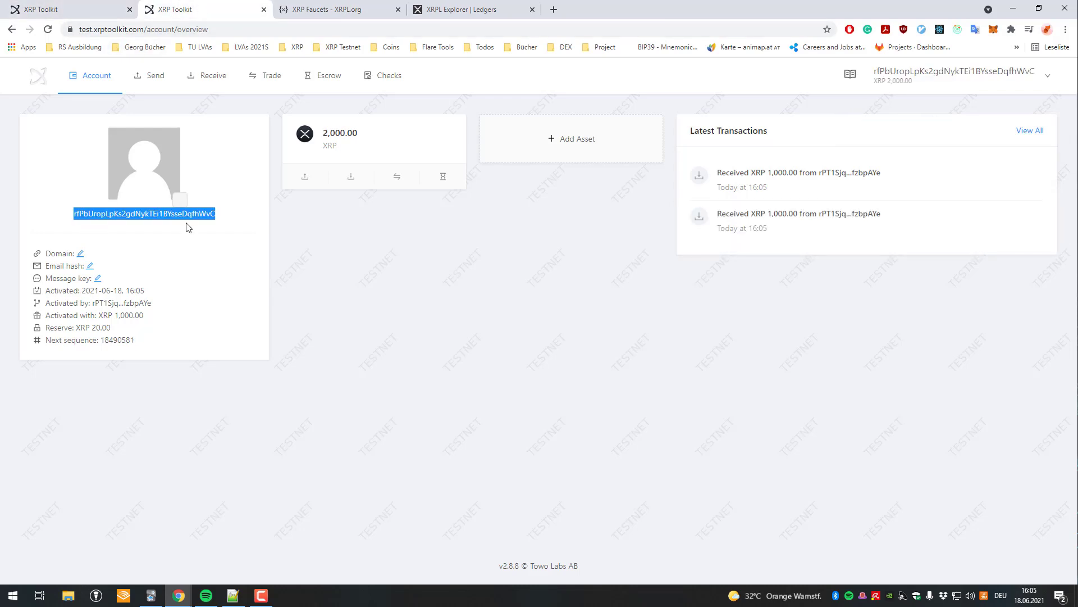
Start a 100 XRP payment from the first account to the second account's address.
left_click(69, 6)
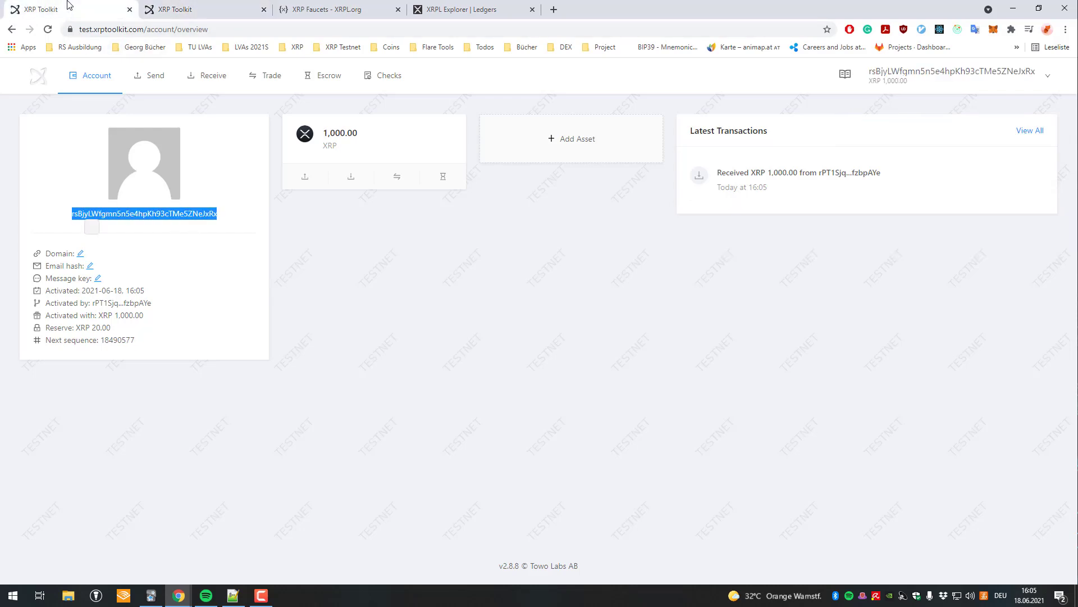
left_click(302, 180)
key("ctrl+v")
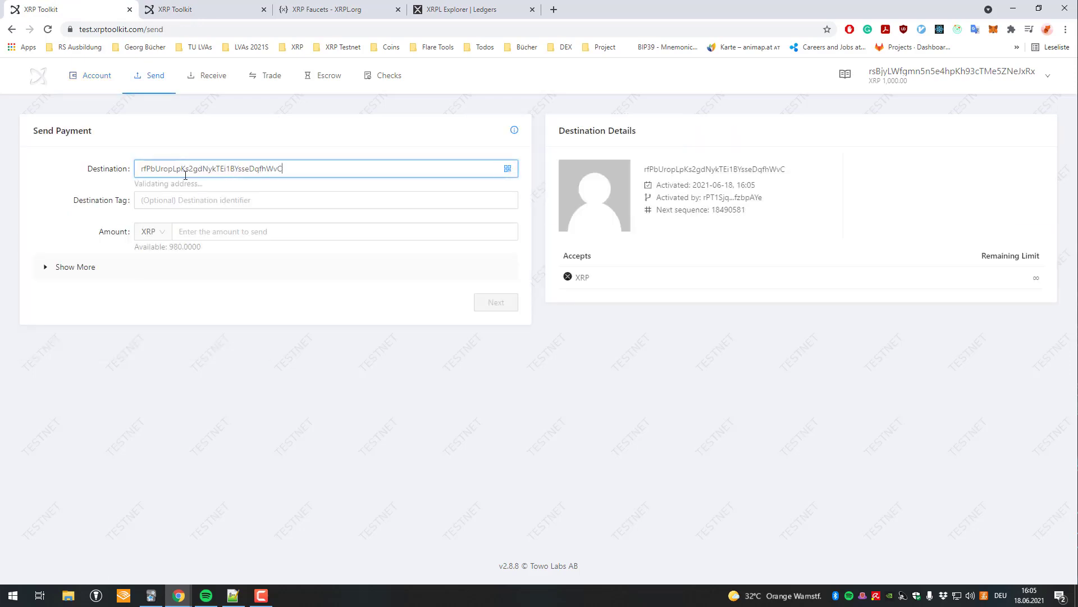
left_click(180, 201)
left_click(215, 230)
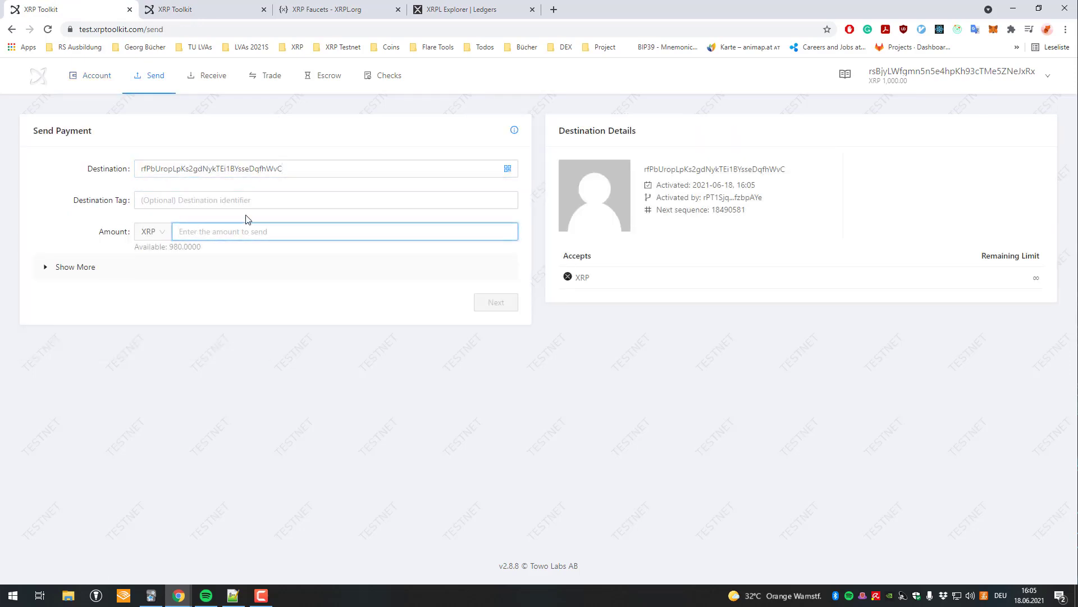
type("100")
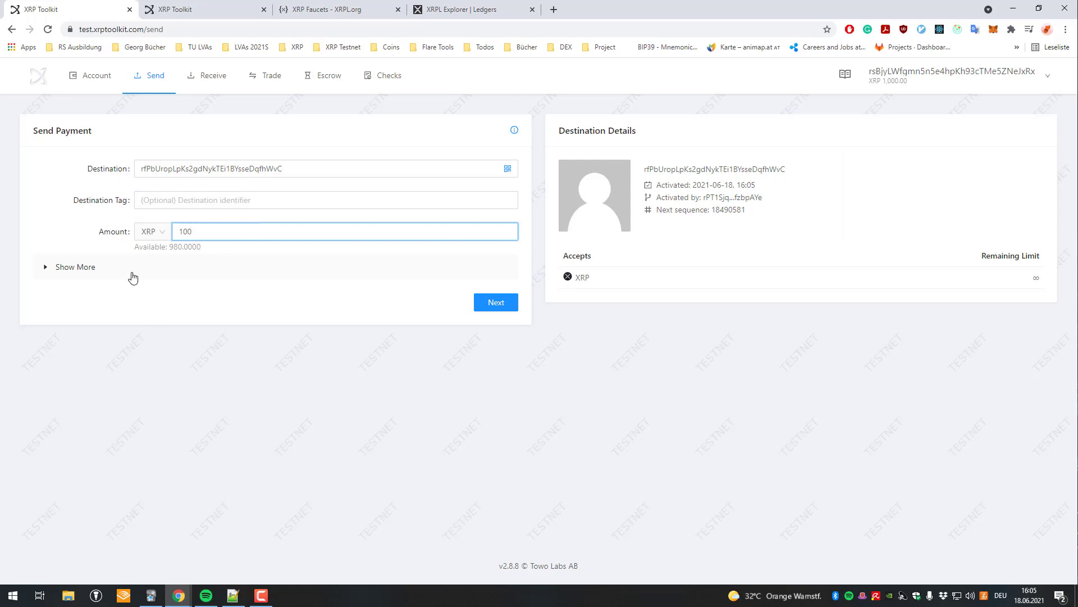
Add a memo to the payment and begin typing 'This is a memo'.
left_click(133, 278)
left_click(181, 479)
scroll(196, 405, "down", 3)
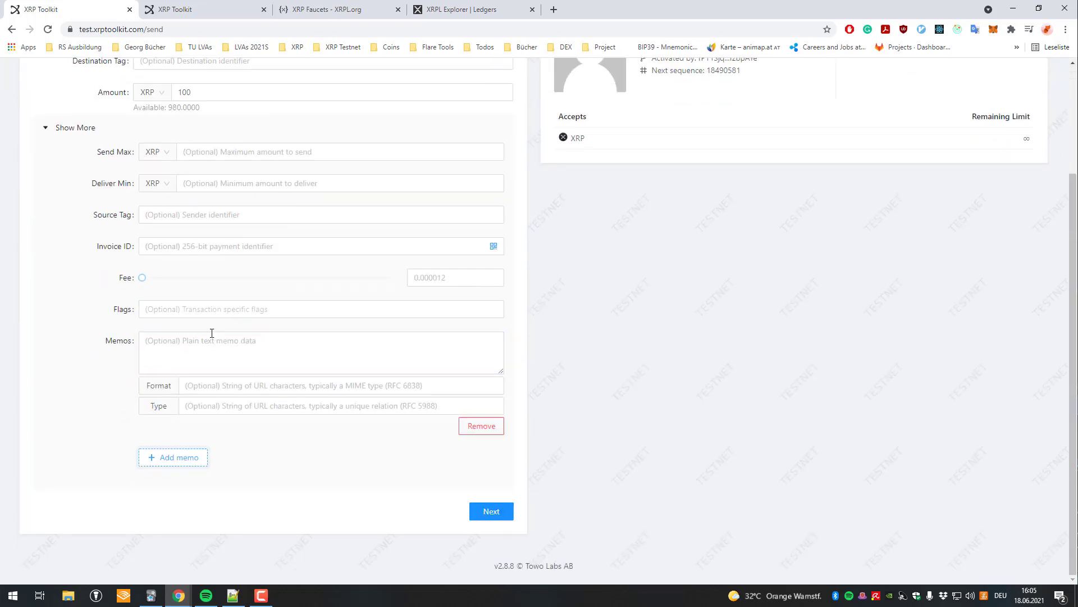
left_click(216, 345)
type("This is a memo")
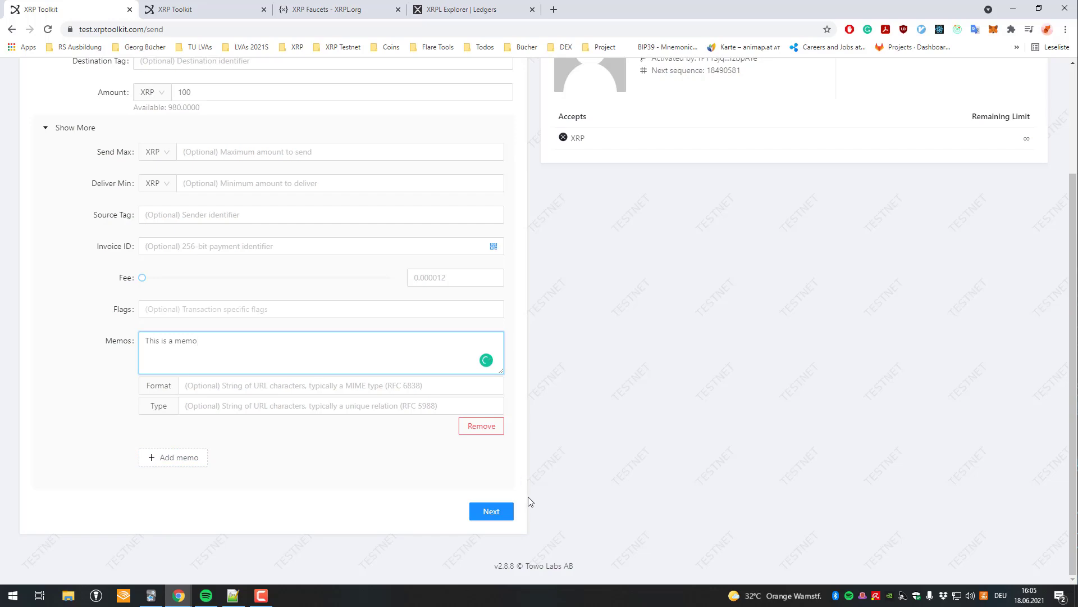
Review and confirm the 100 XRP payment to send it.
left_click(491, 511)
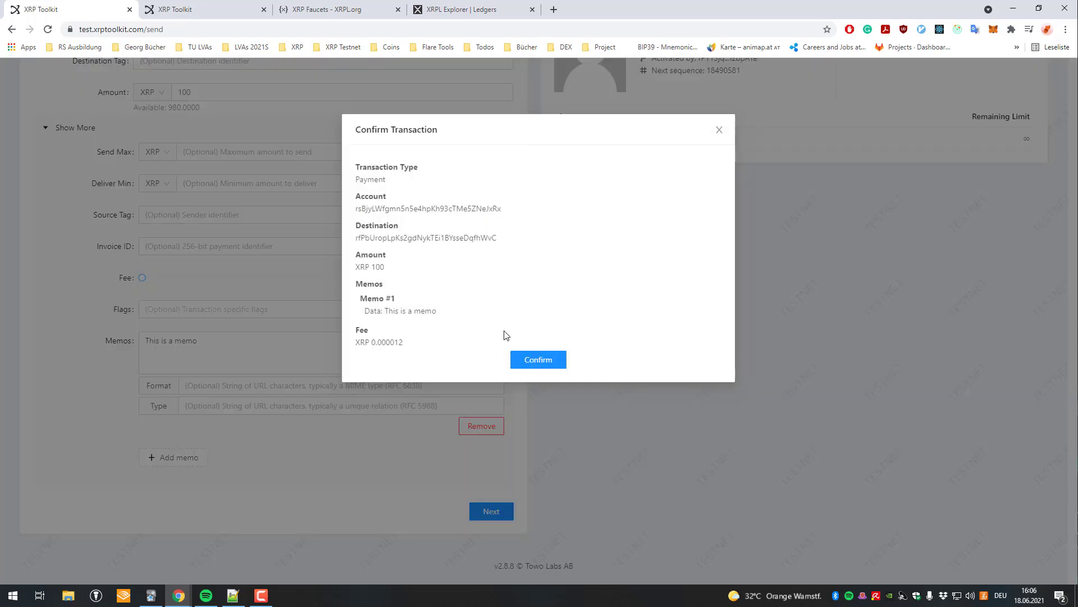
left_click(538, 359)
scroll(474, 302, "up", 3)
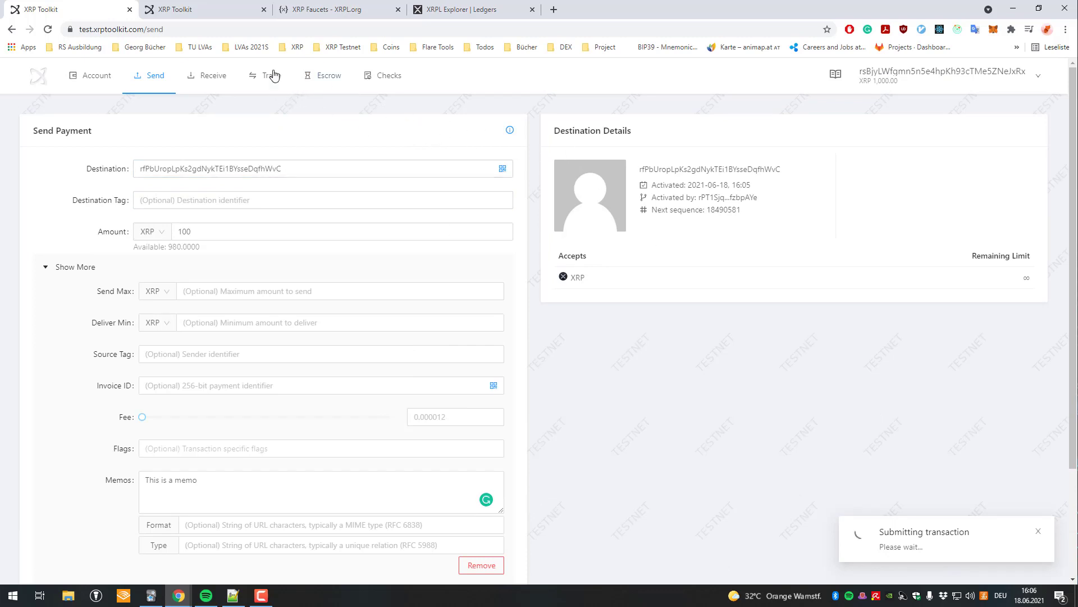
Check the receiving account's new 100 XRP transaction, then return to the sender's overview.
key("ctrl+Tab")
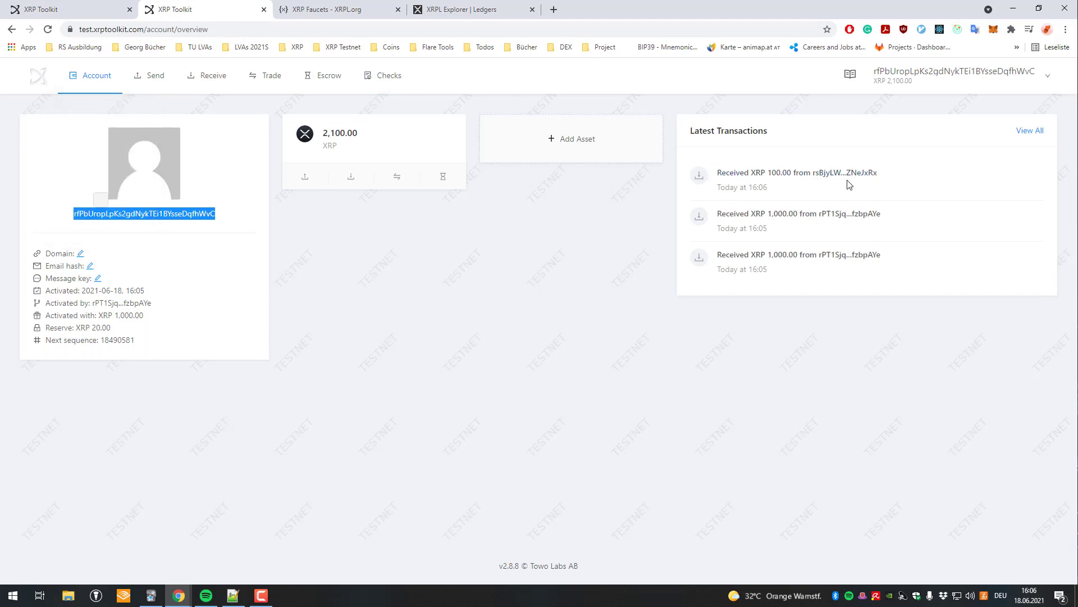
left_click(820, 183)
left_click_drag(820, 183, 729, 172)
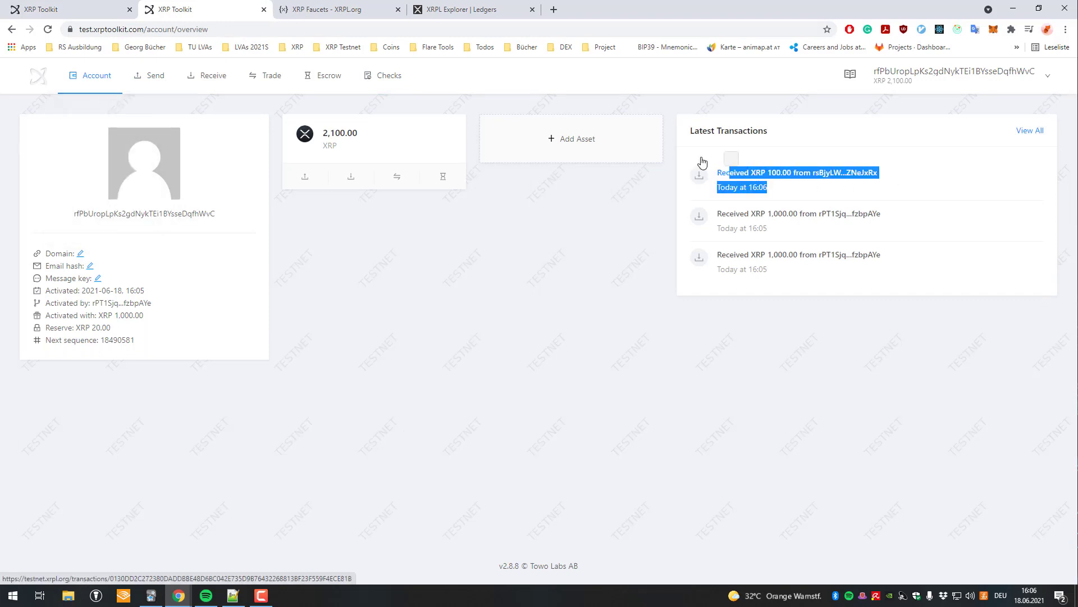
key("ctrl+shift+Tab")
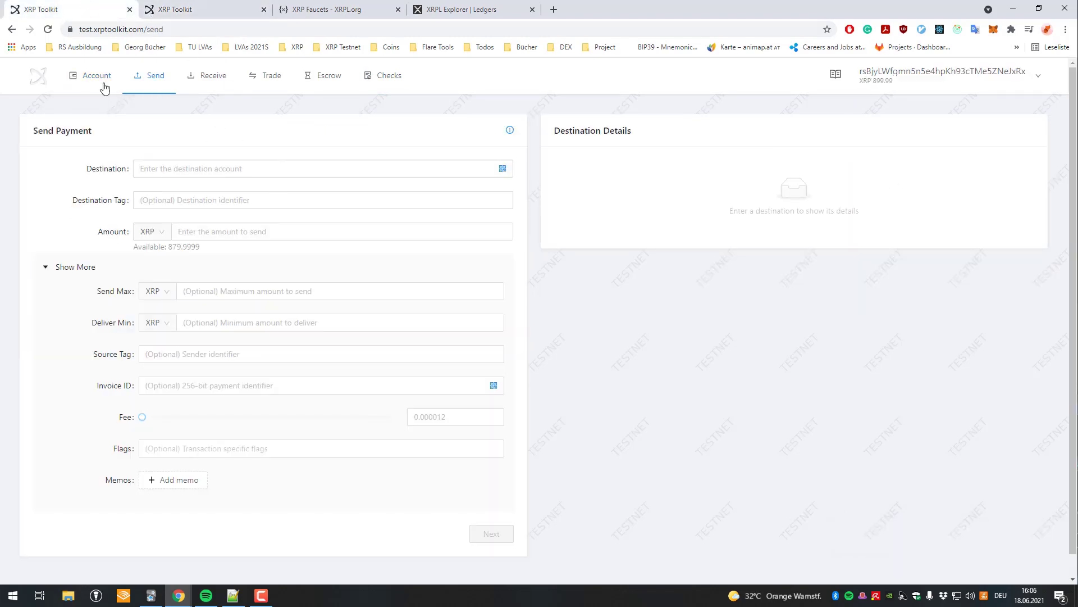
left_click(105, 80)
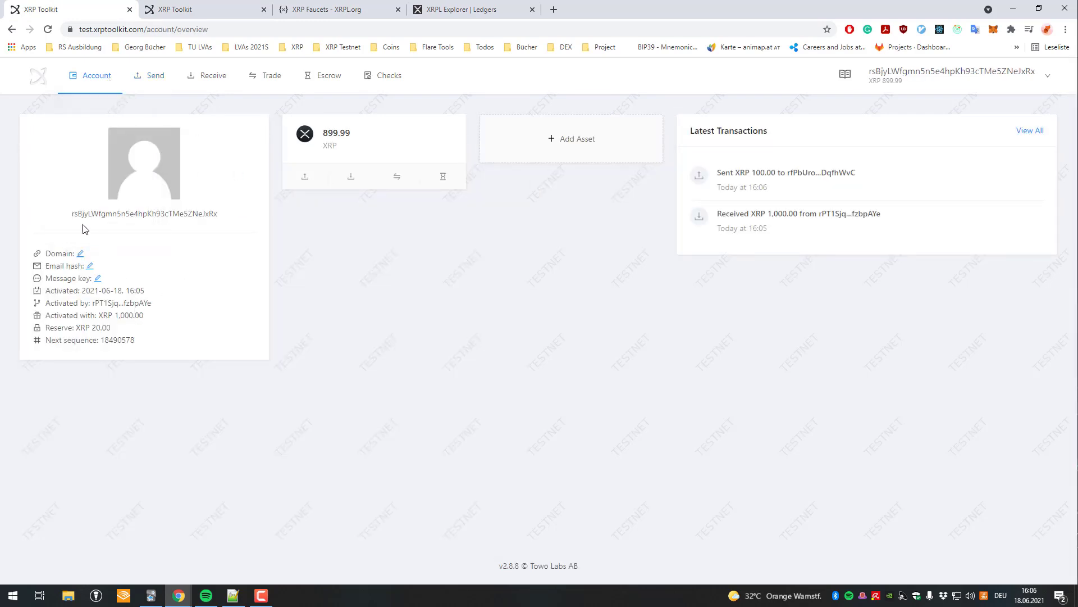
left_click(323, 76)
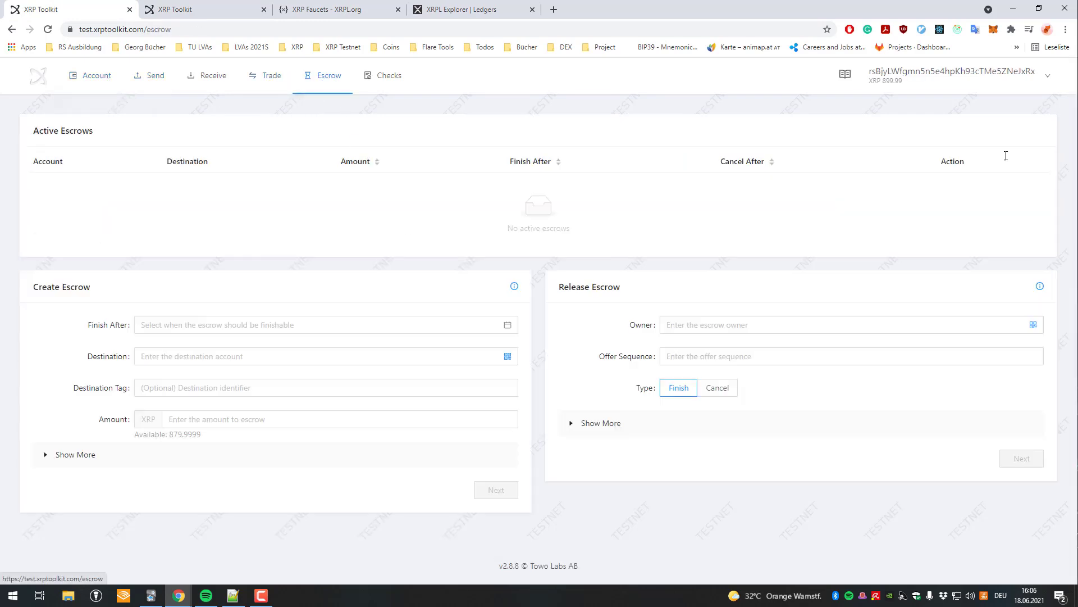
left_click(180, 319)
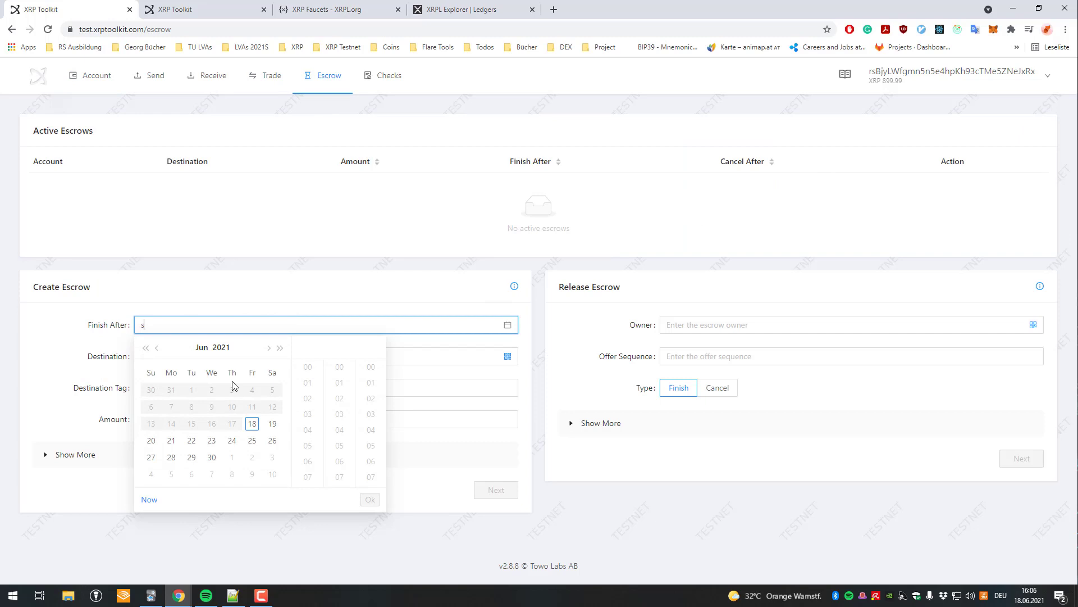
left_click(251, 441)
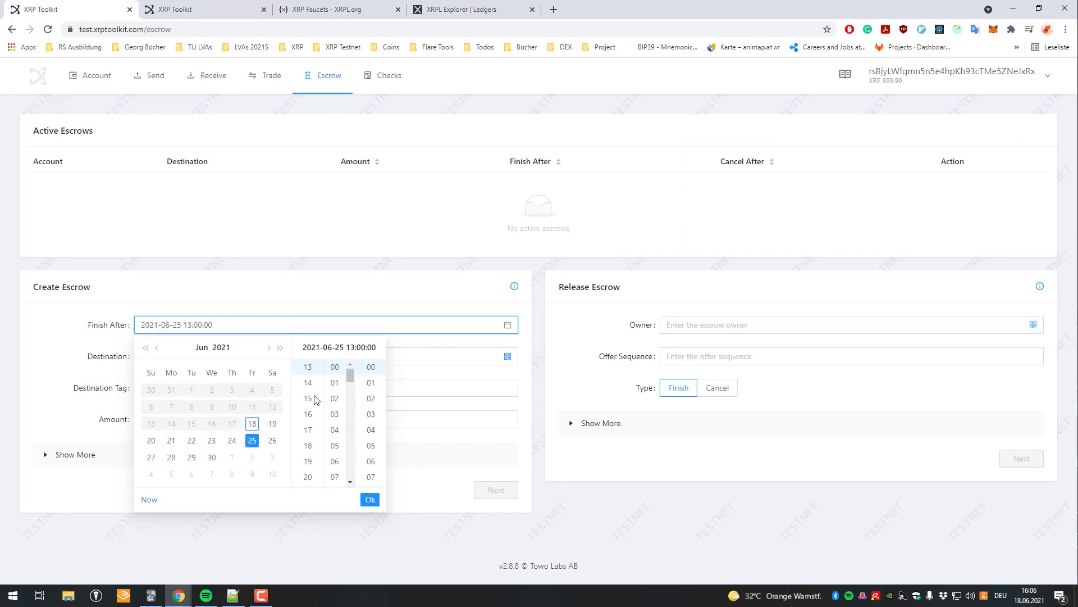
left_click(370, 500)
left_click(281, 326)
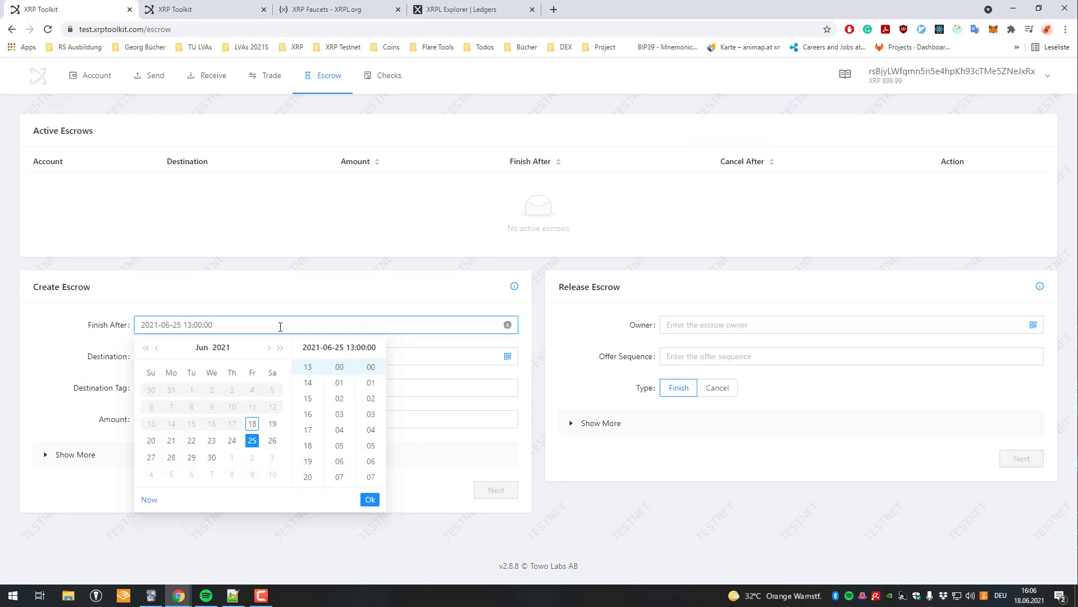
left_click(253, 425)
left_click(308, 414)
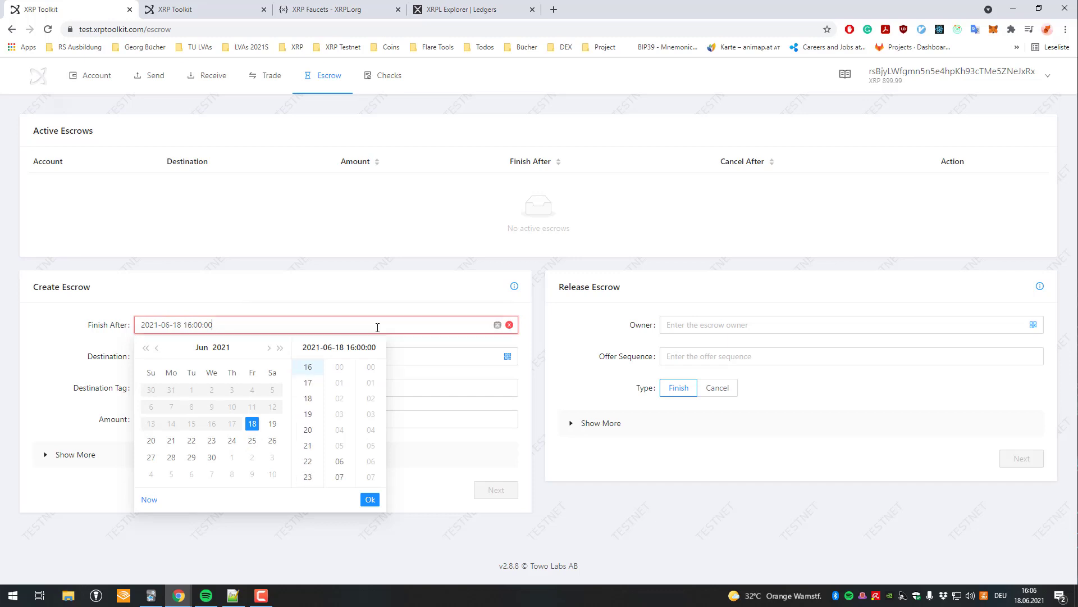
left_click(149, 499)
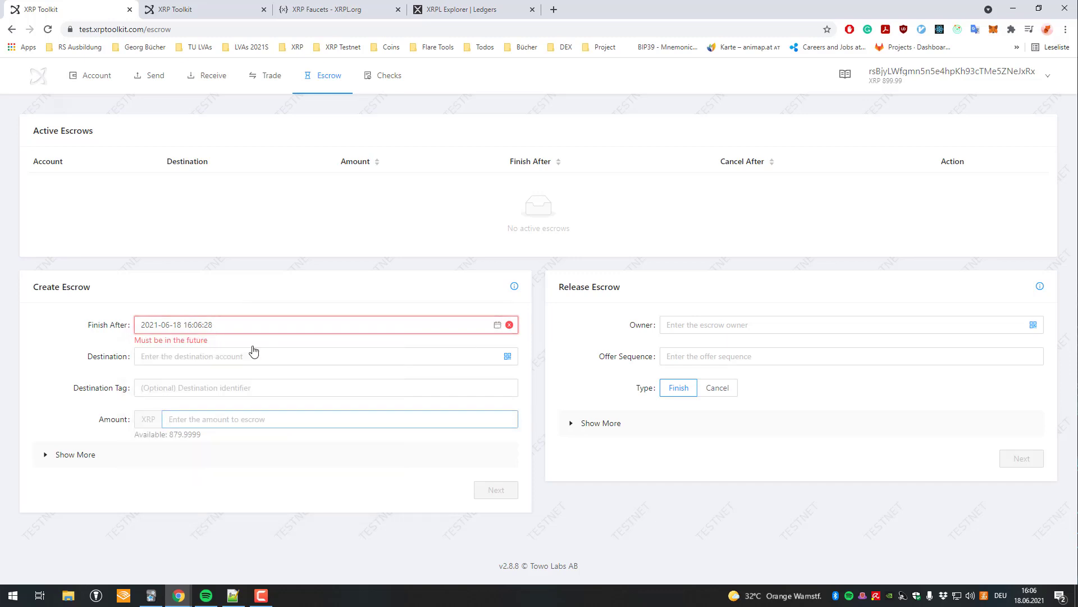
left_click(229, 324)
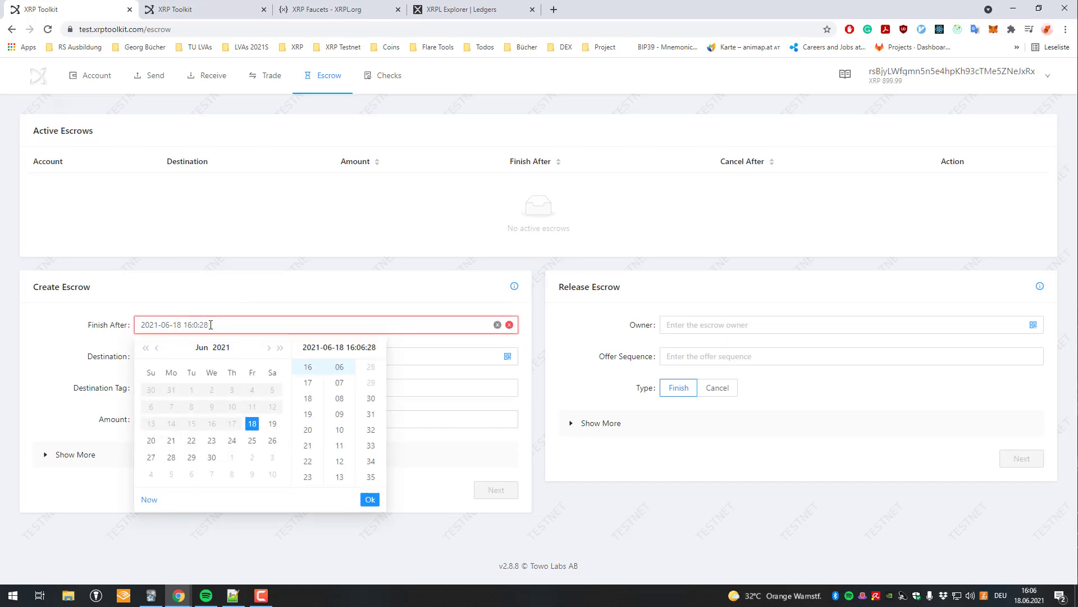
type("7")
left_click(370, 499)
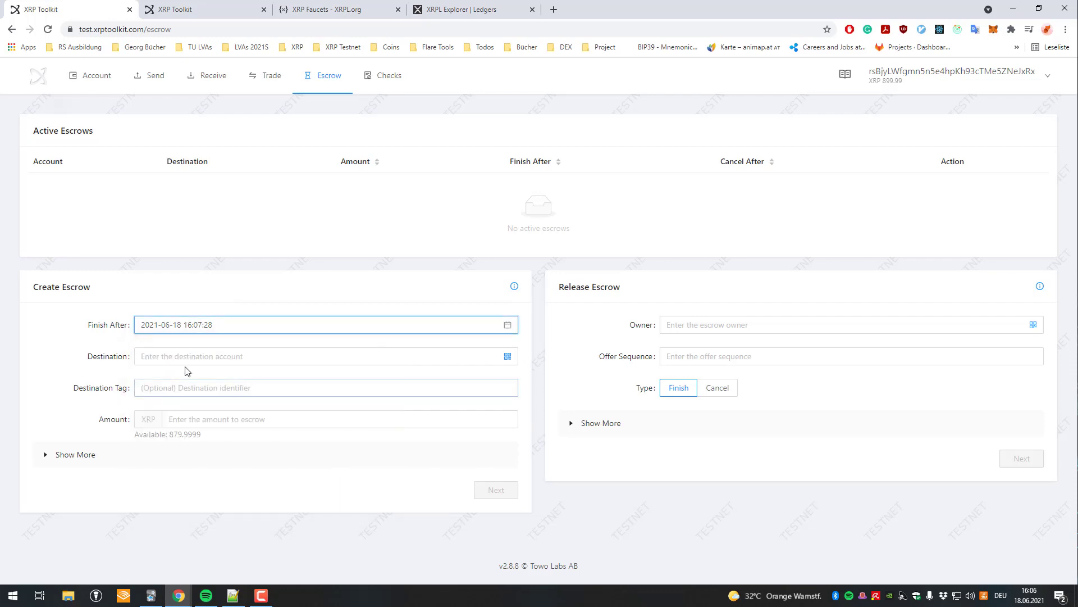
Enter 800 XRP as the escrow amount, paste the destination address, and review it.
left_click(164, 419)
type("800")
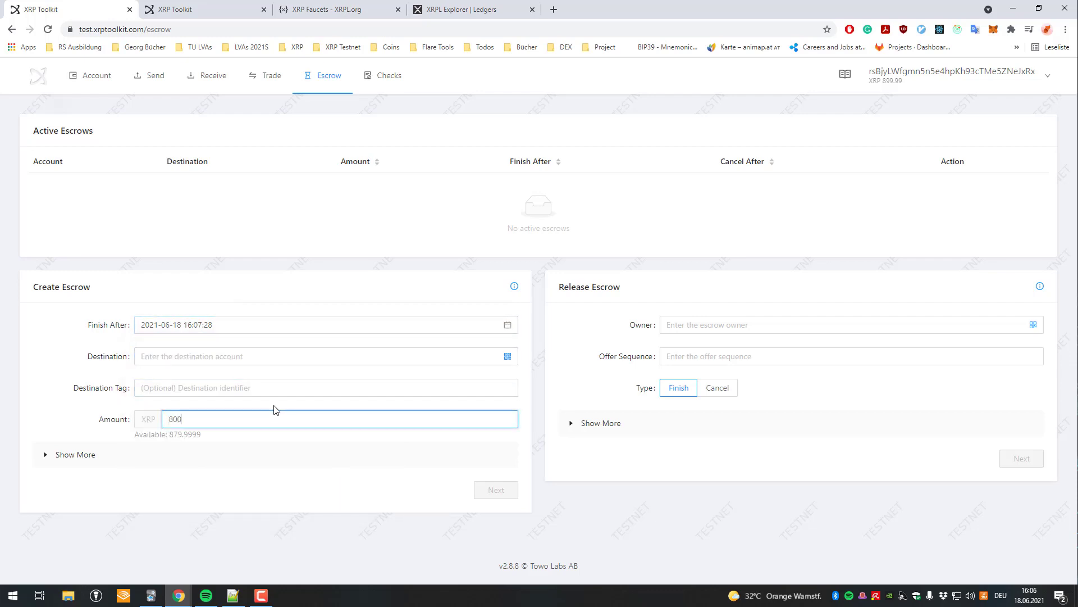
left_click(208, 357)
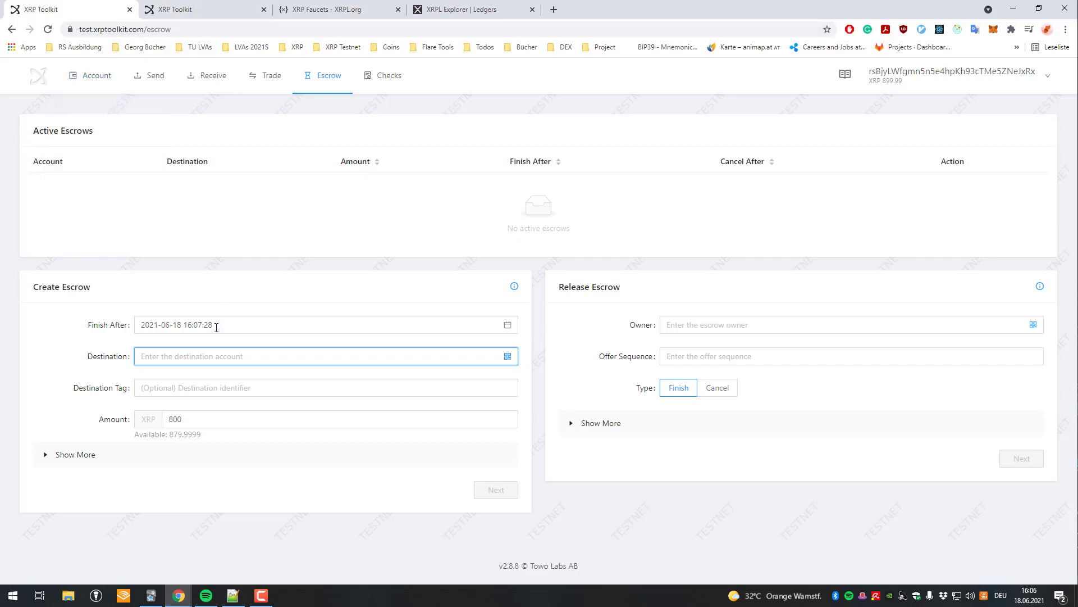
type("rfPbUropLpKs2gdNykTEi1BYsseDqfhWvC")
left_click(497, 496)
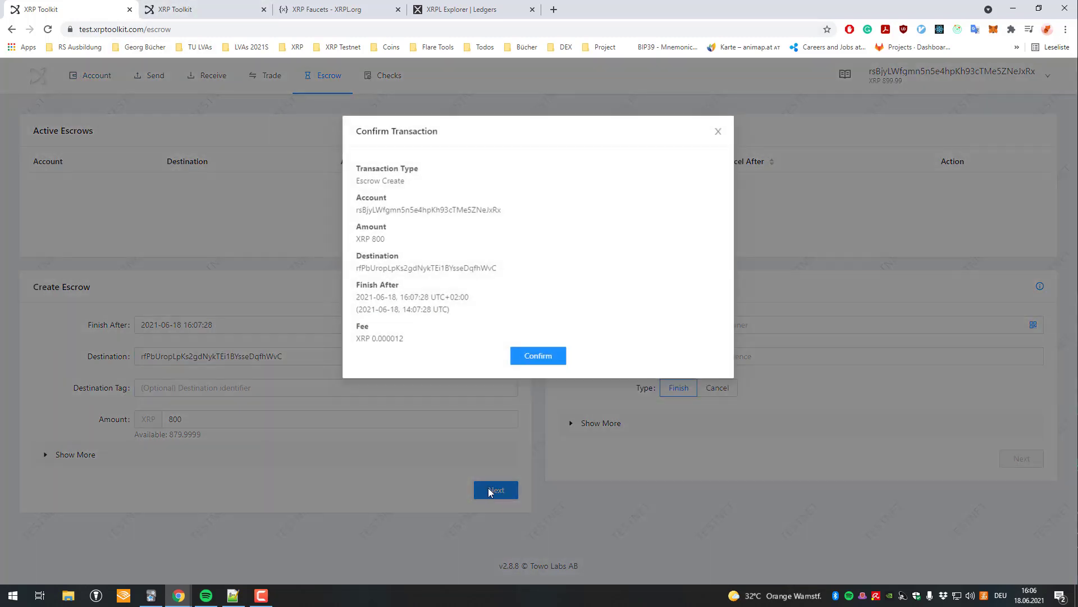
Confirm the 800 XRP escrow and verify the sender's remaining 99.99 XRP balance.
left_click(538, 354)
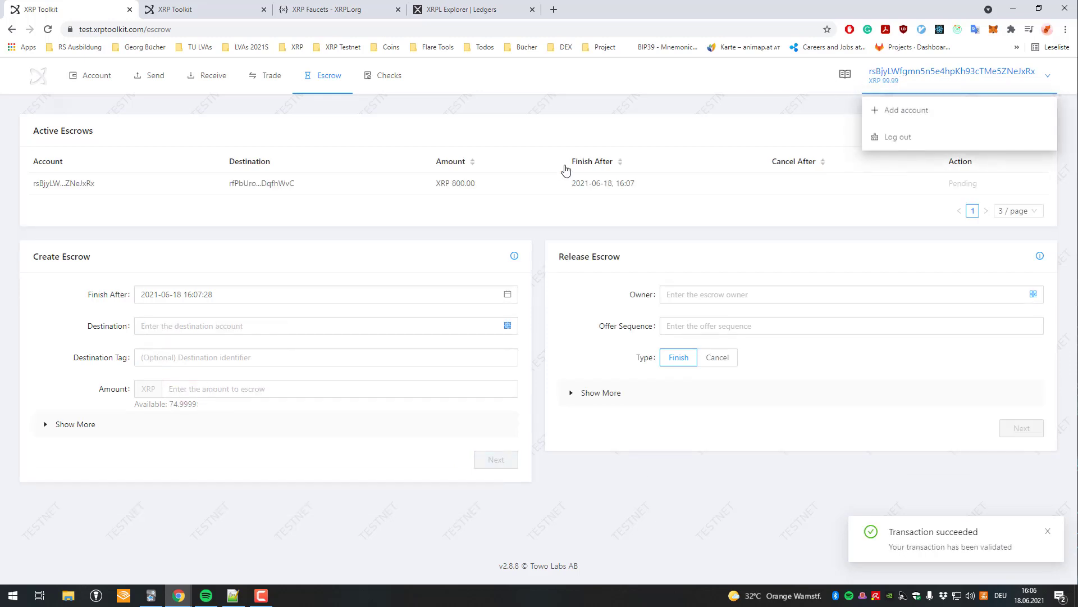
left_click_drag(475, 183, 436, 163)
left_click(97, 75)
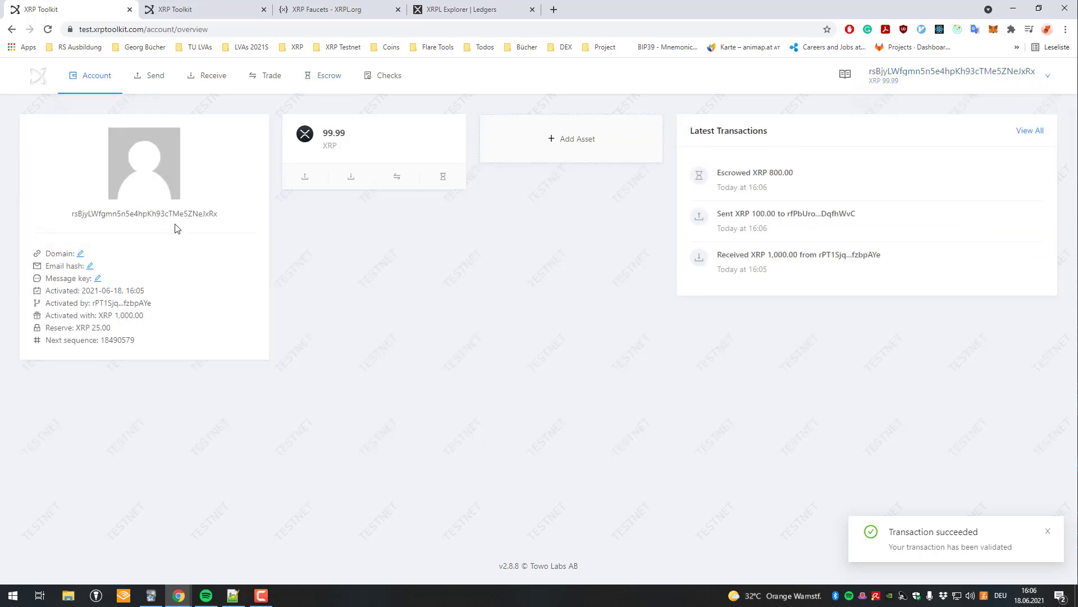
left_click_drag(306, 137, 315, 145)
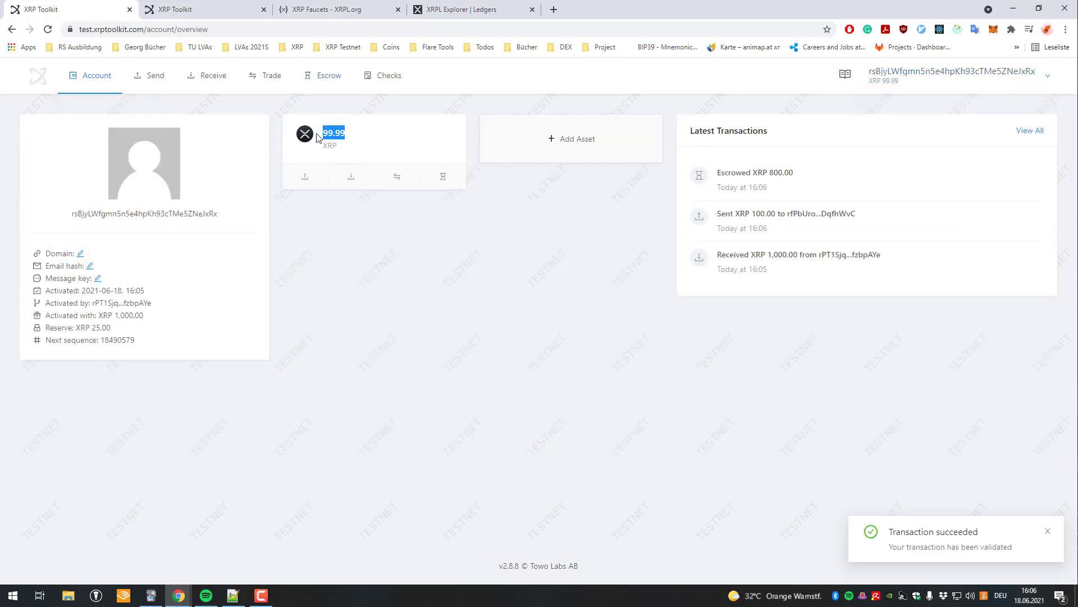
left_click(402, 76)
left_click(331, 76)
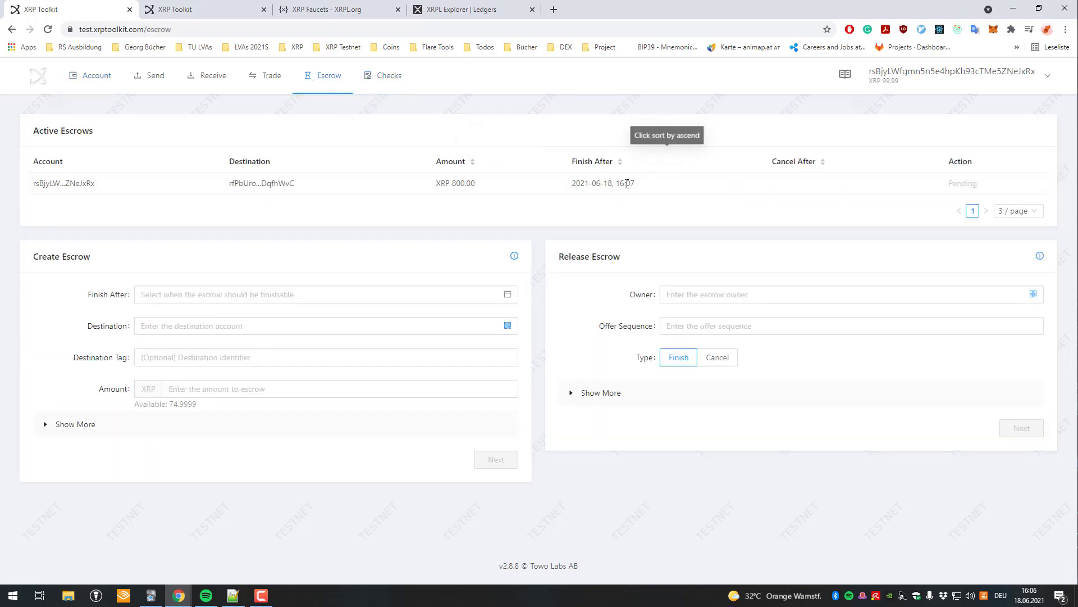
Review the pending escrow's finish time, reload the Escrow page, and show 5 escrows per page.
left_click_drag(646, 184, 627, 182)
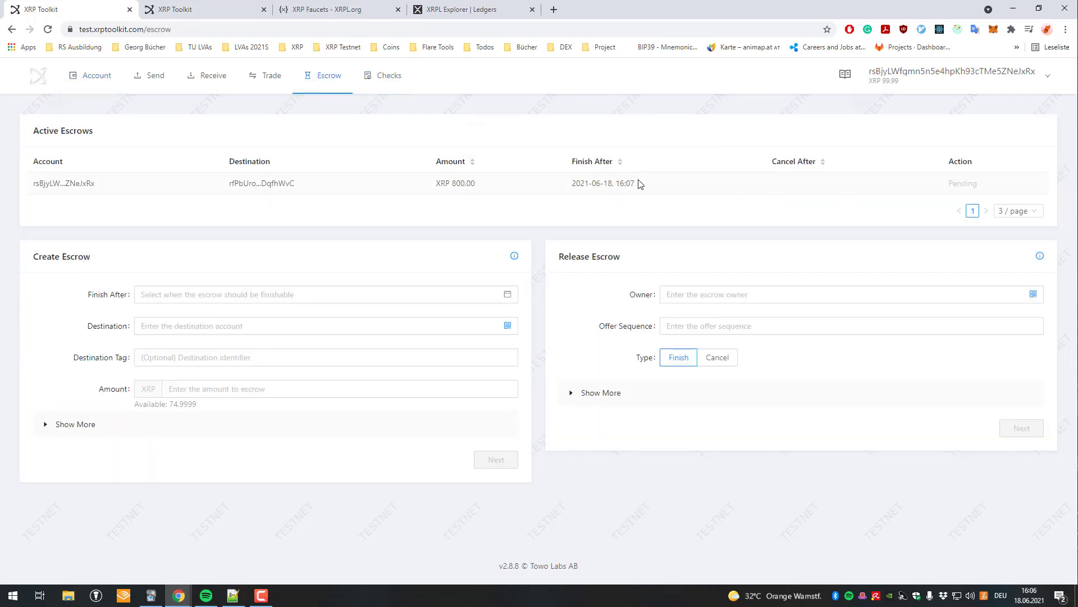
left_click(764, 140)
left_click(473, 29)
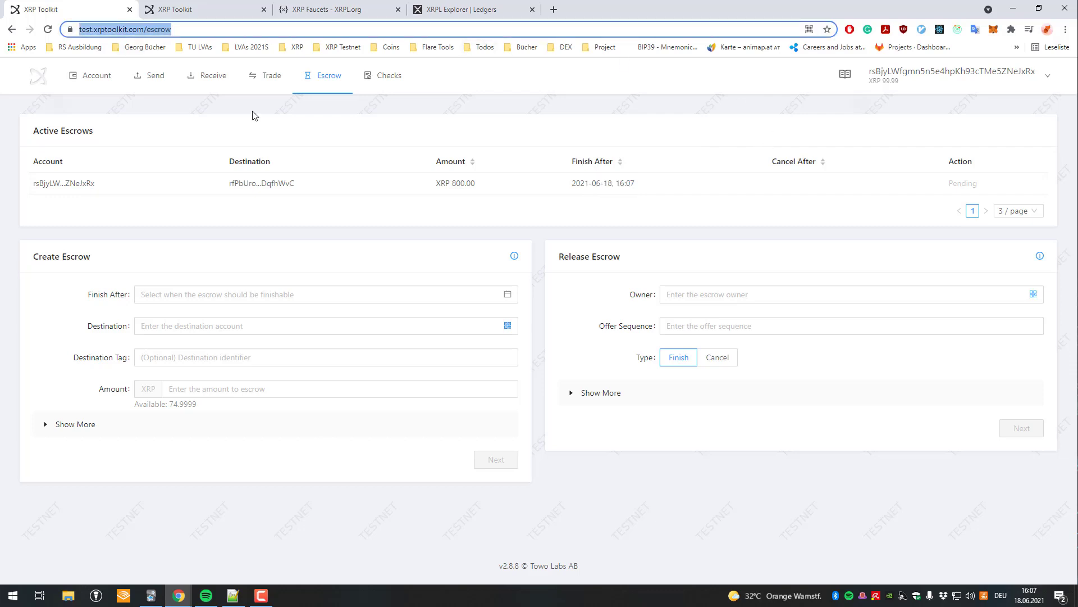
key("Return")
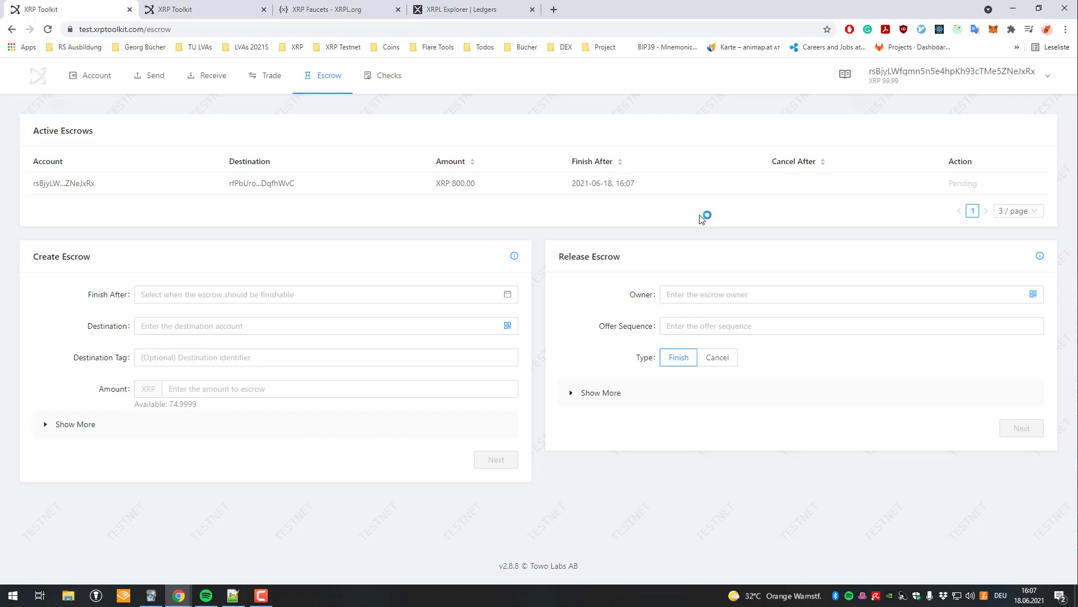
left_click(1016, 210)
left_click(1016, 247)
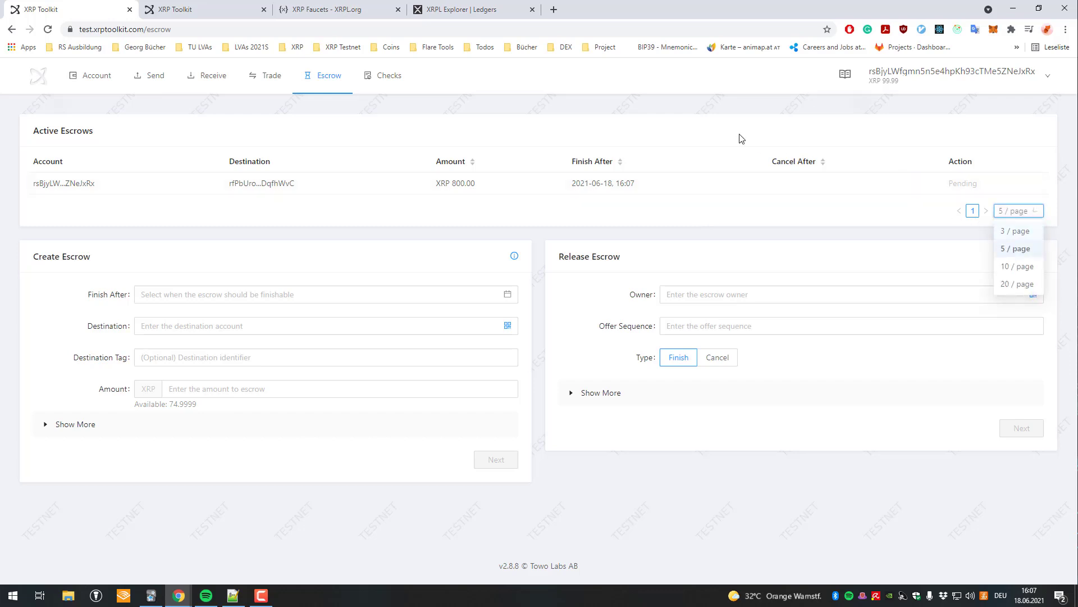
Switch back and forth between the Trade and Escrow pages.
left_click(258, 85)
left_click(309, 83)
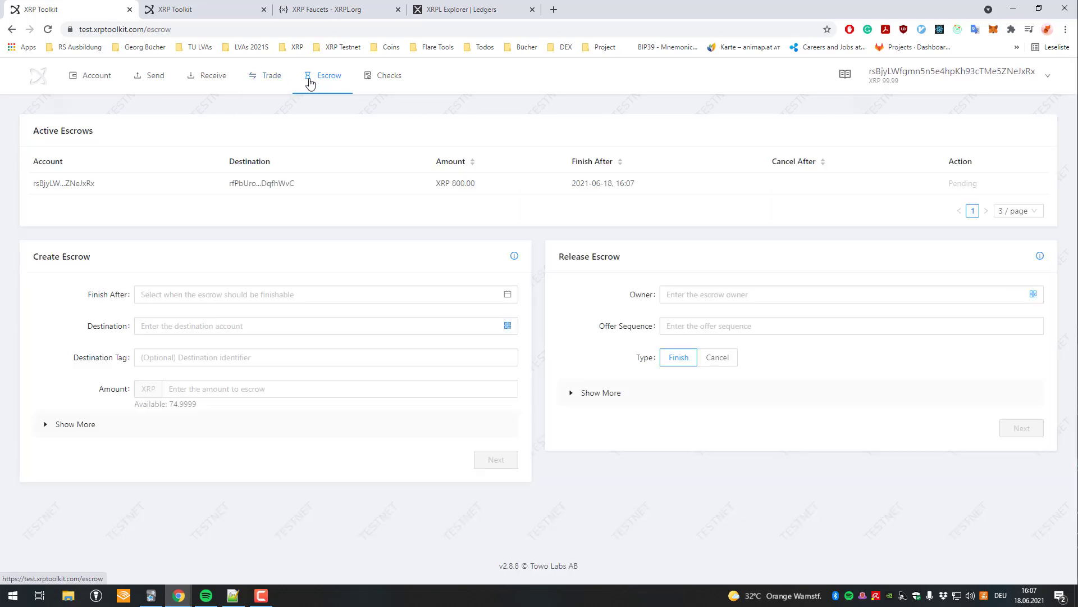
left_click(272, 77)
left_click(320, 85)
left_click(296, 83)
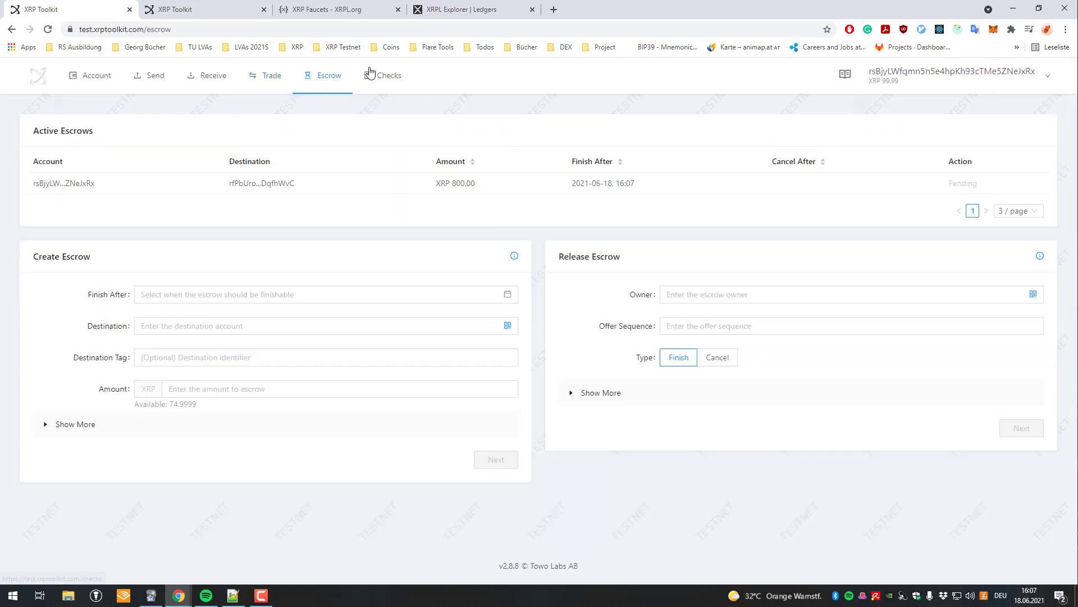
left_click(281, 81)
left_click(325, 83)
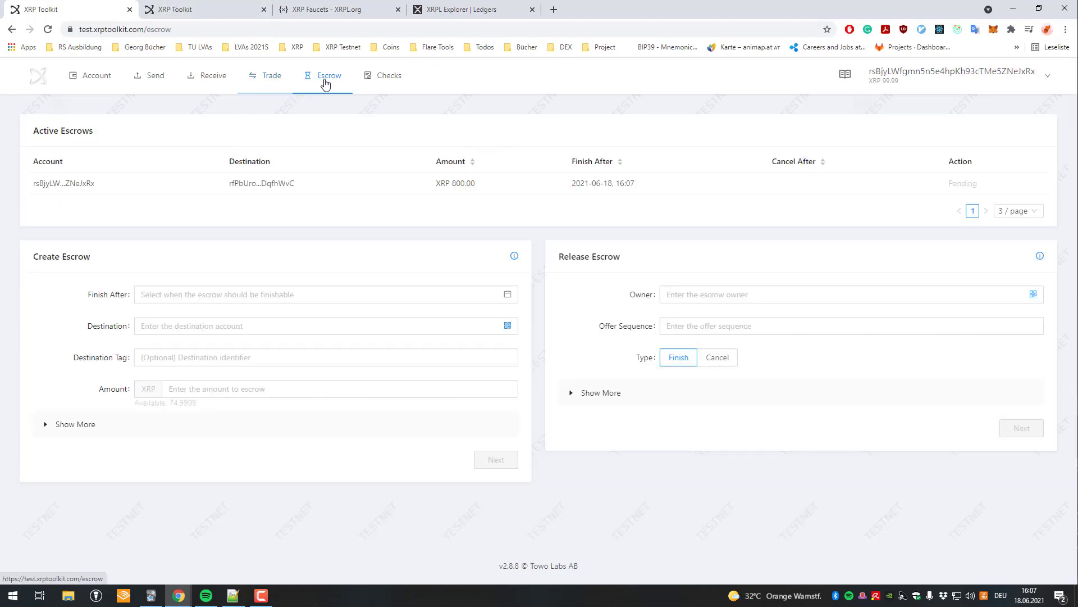
left_click(255, 74)
left_click(330, 75)
left_click(277, 75)
left_click(324, 78)
left_click(254, 76)
left_click(326, 76)
left_click(261, 77)
left_click(335, 81)
In the destination account's tab, open Trade, swap the pair to USD-XRP, and test the amount field.
left_click(202, 8)
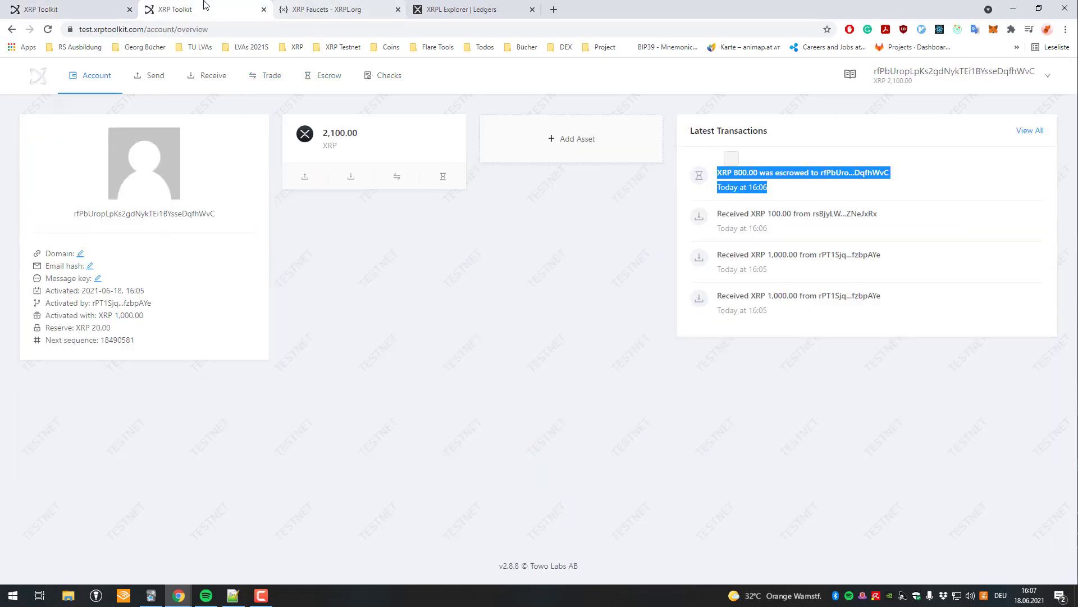
left_click(268, 89)
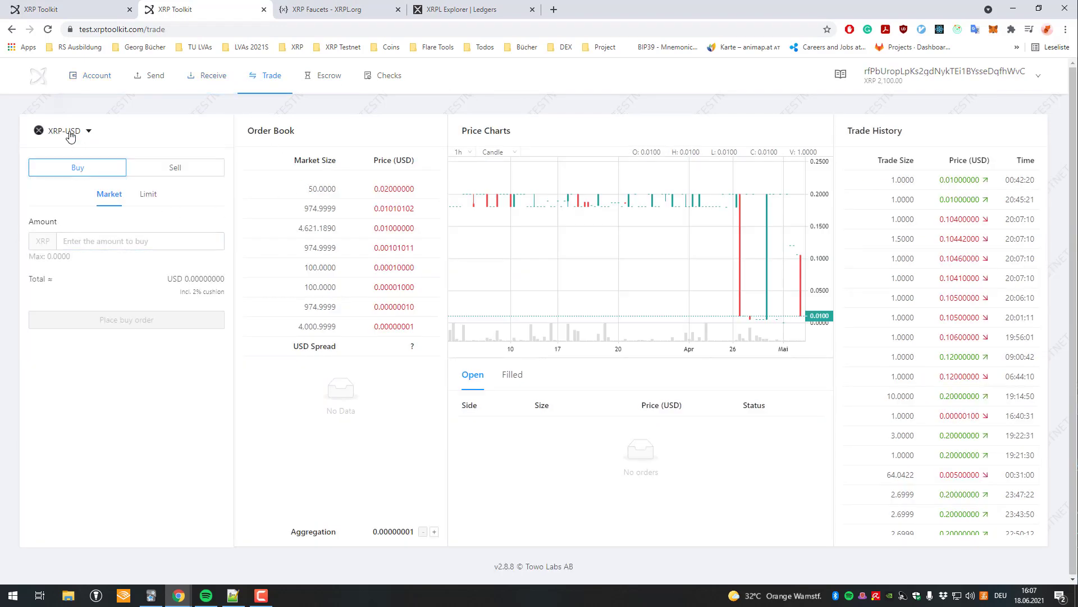
left_click(69, 137)
left_click(140, 199)
left_click(125, 241)
left_click(169, 231)
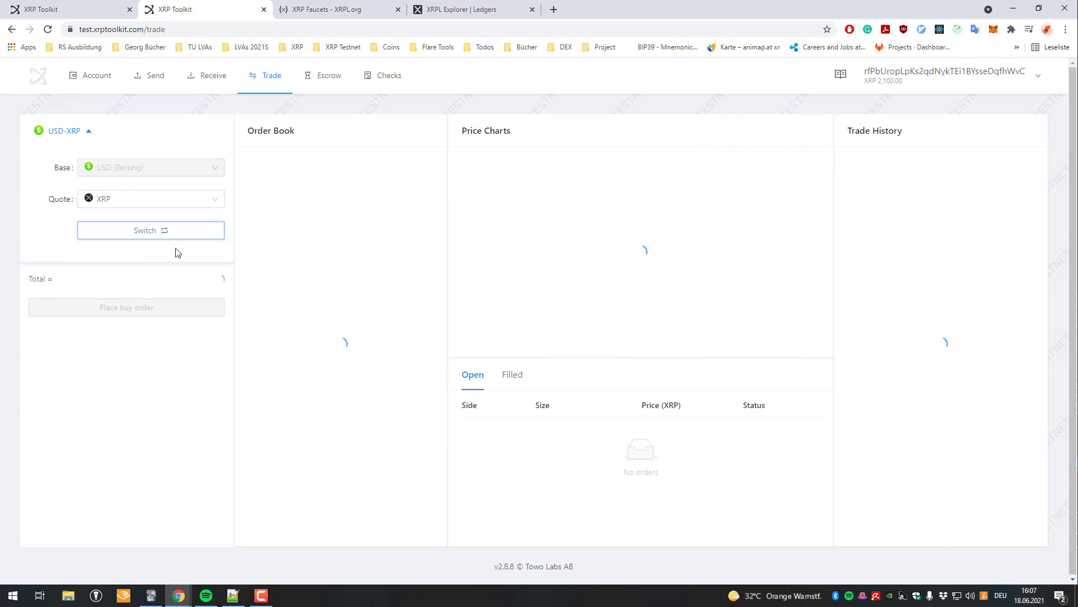
left_click(121, 240)
type("sdf")
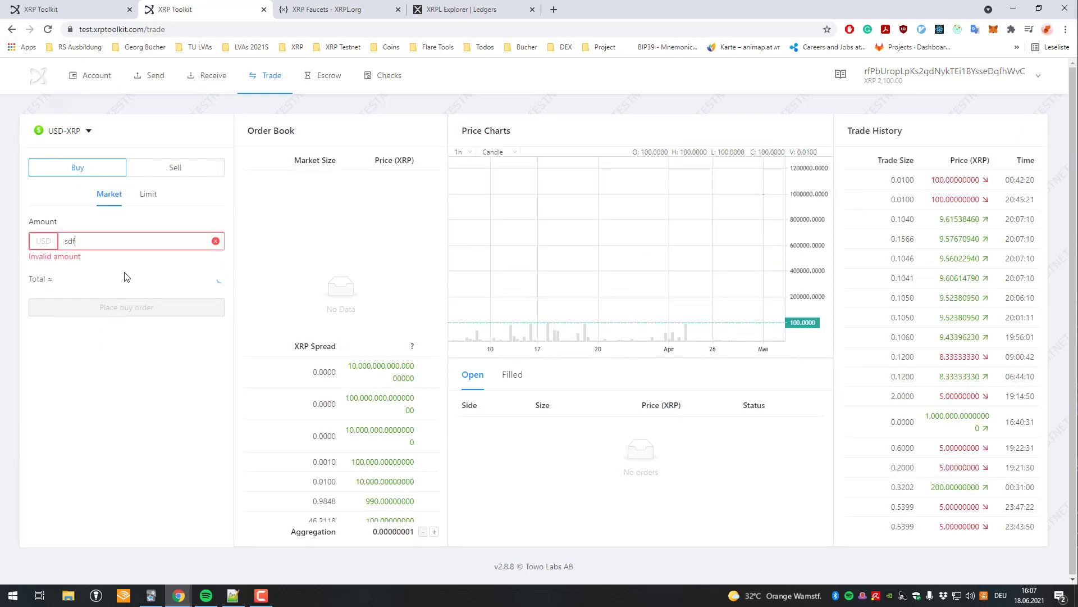
type("123")
Submit a 100 USD limit sell order, then retry it with a smaller amount.
left_click(148, 195)
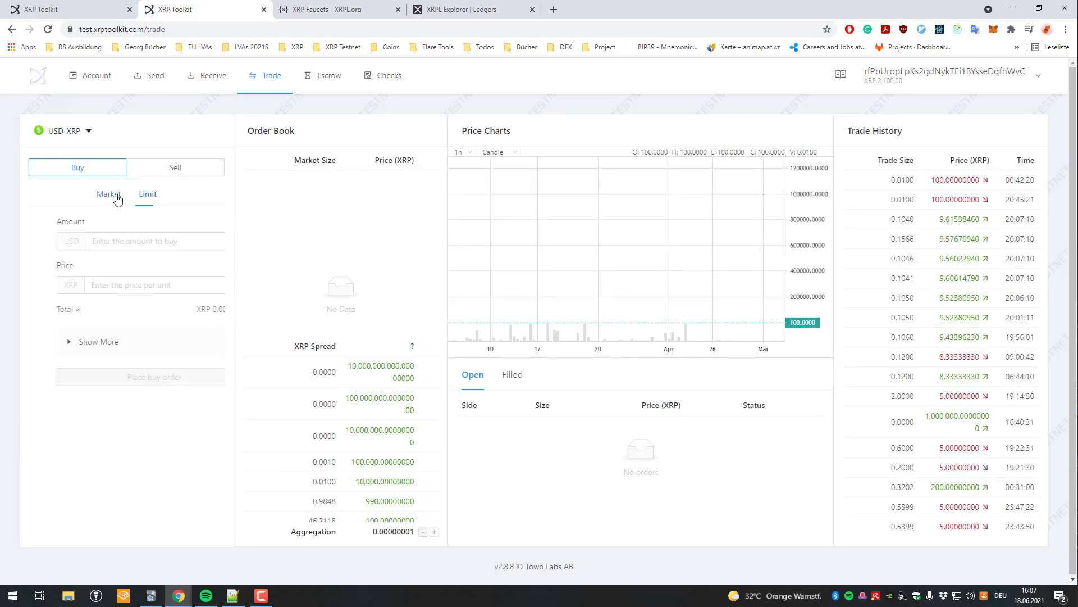
left_click(152, 166)
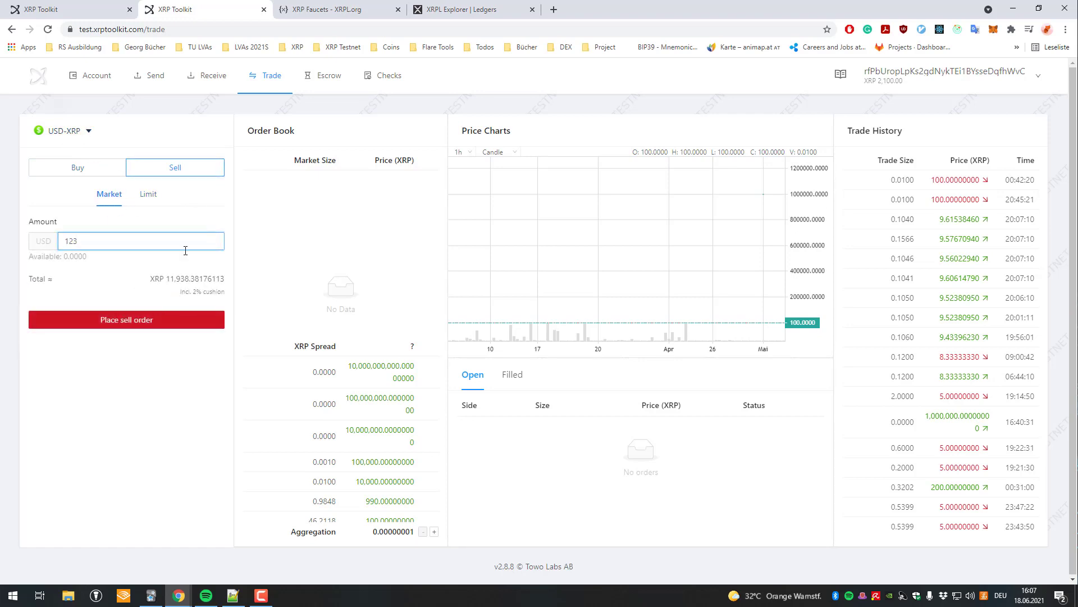
type("100")
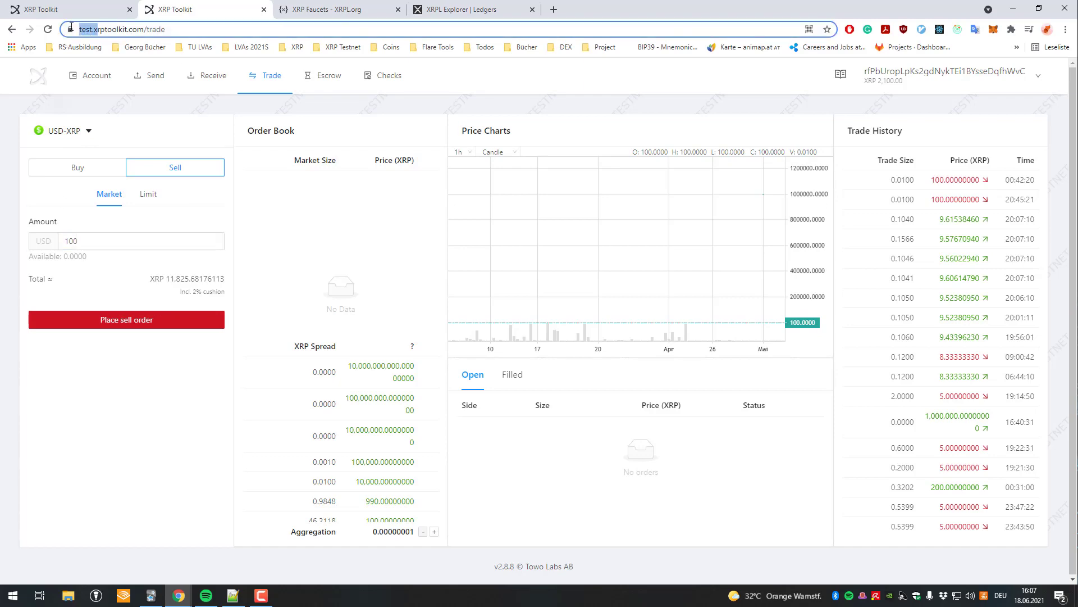
left_click(137, 321)
left_click(545, 362)
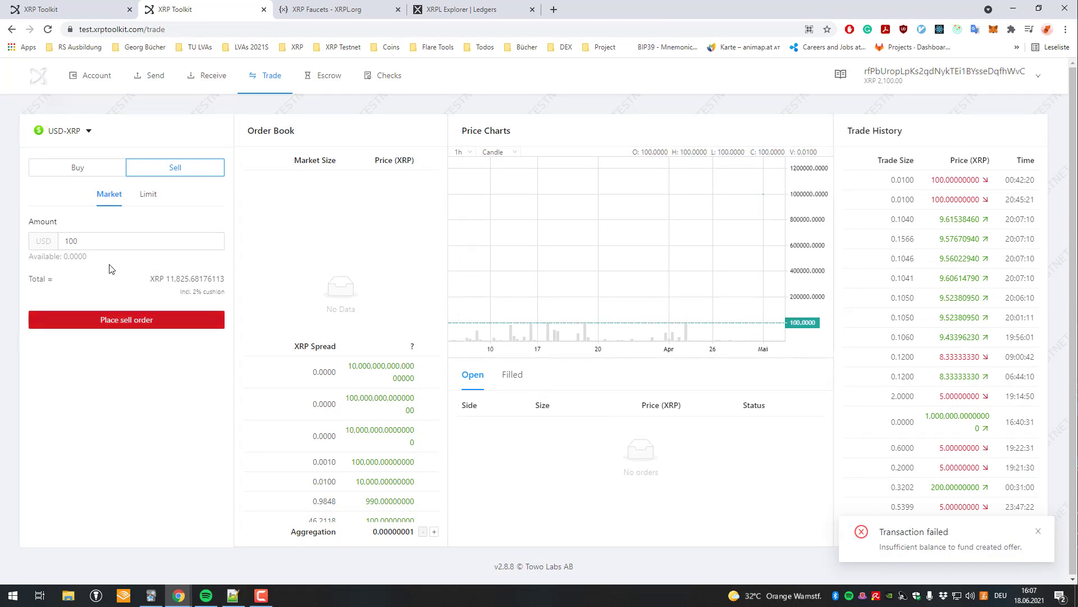
left_click(132, 248)
key("BackSpace")
key("BackSpace")
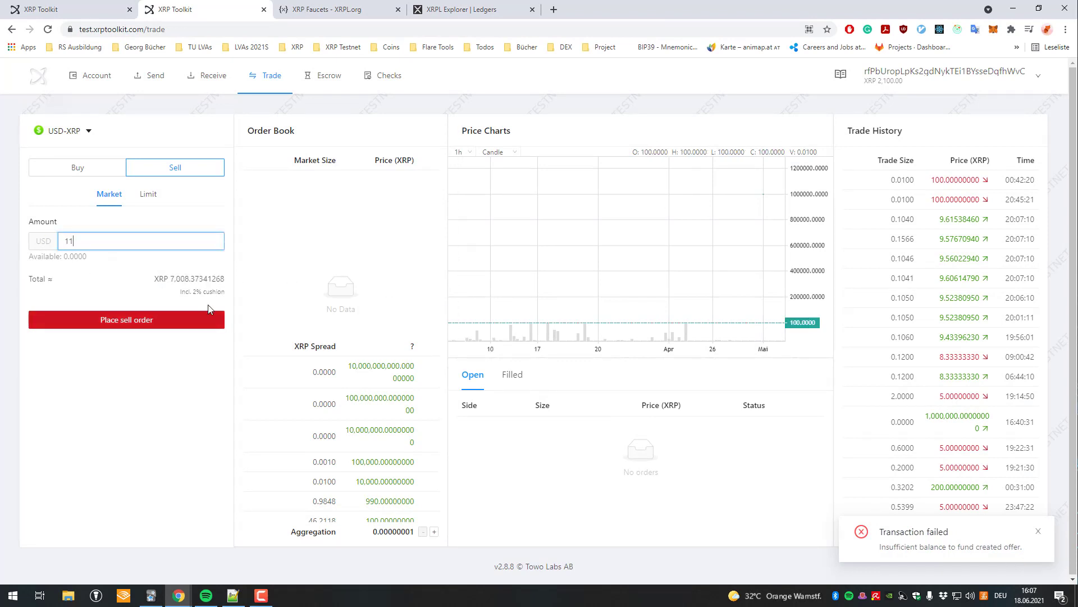
left_click(133, 317)
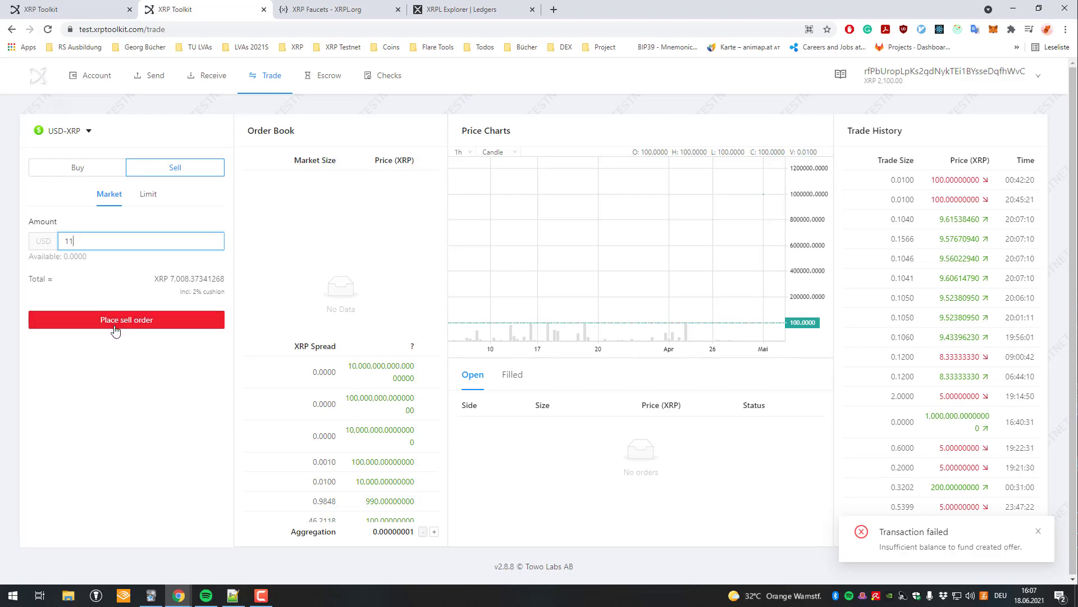
left_click(538, 355)
Clear the sell amount, switch to buying, and enter then clear an amount of 1123.
double_click(88, 236)
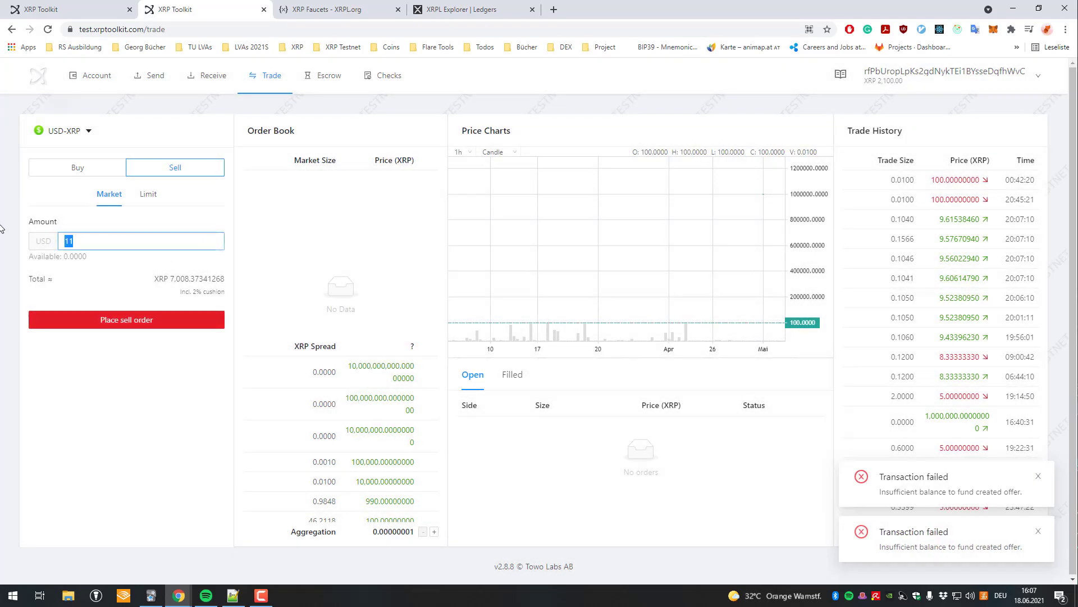
key("BackSpace")
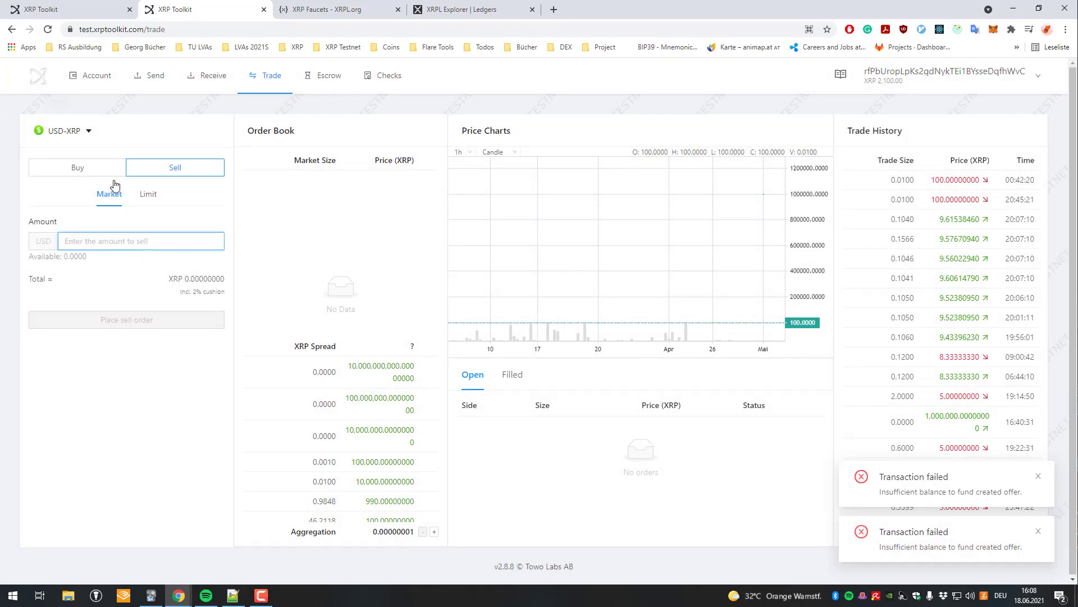
left_click(77, 167)
left_click(128, 240)
type("1123")
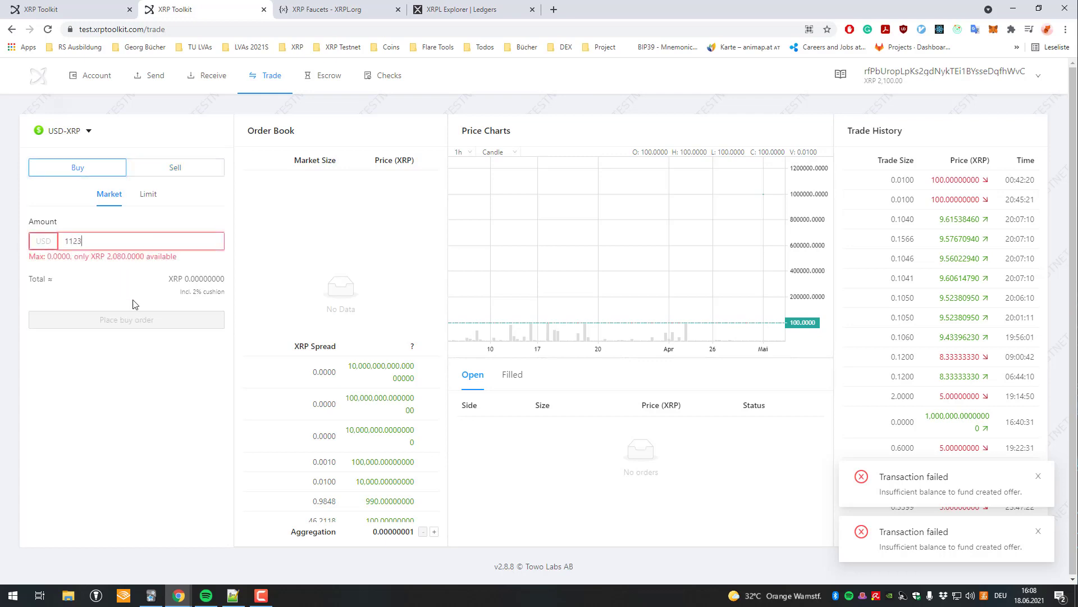
double_click(91, 239)
key("BackSpace")
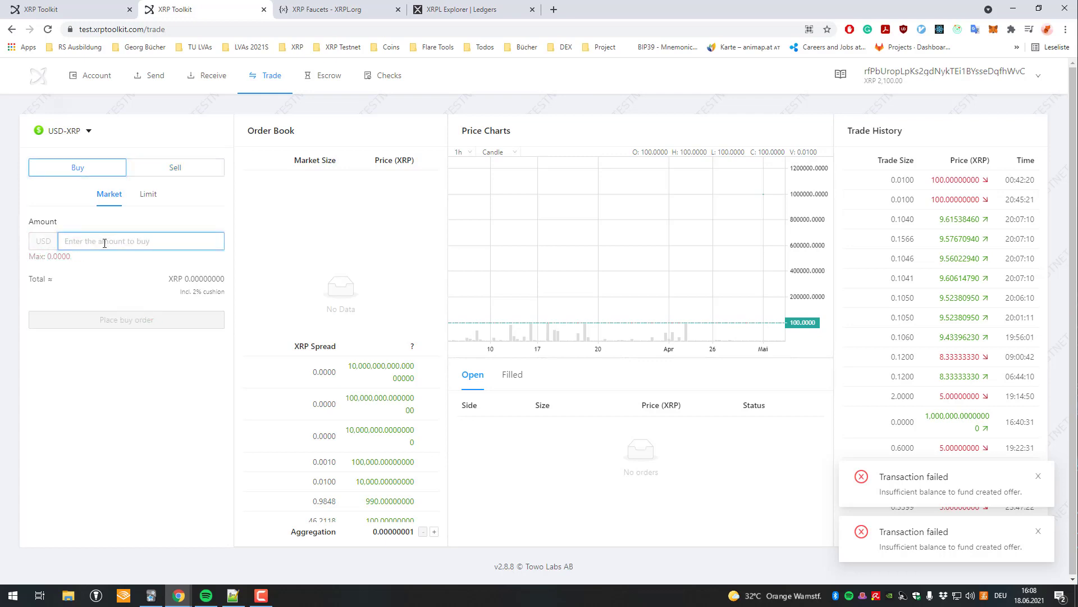
Reopen Trade from the XRP balance card and toggle between buy/sell and market/limit orders.
left_click(89, 76)
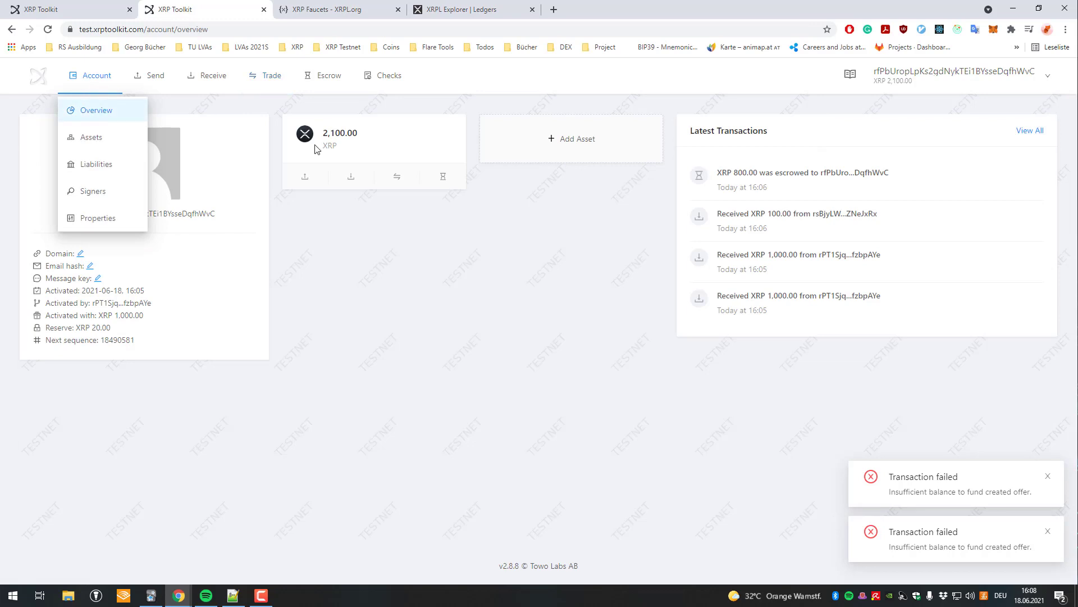
left_click(397, 177)
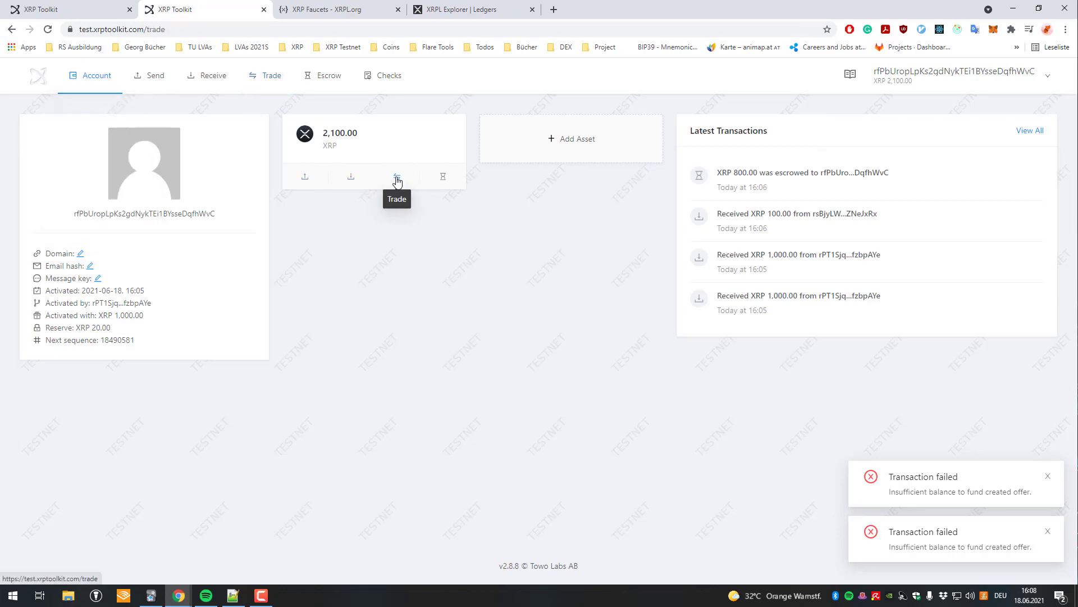
left_click(88, 241)
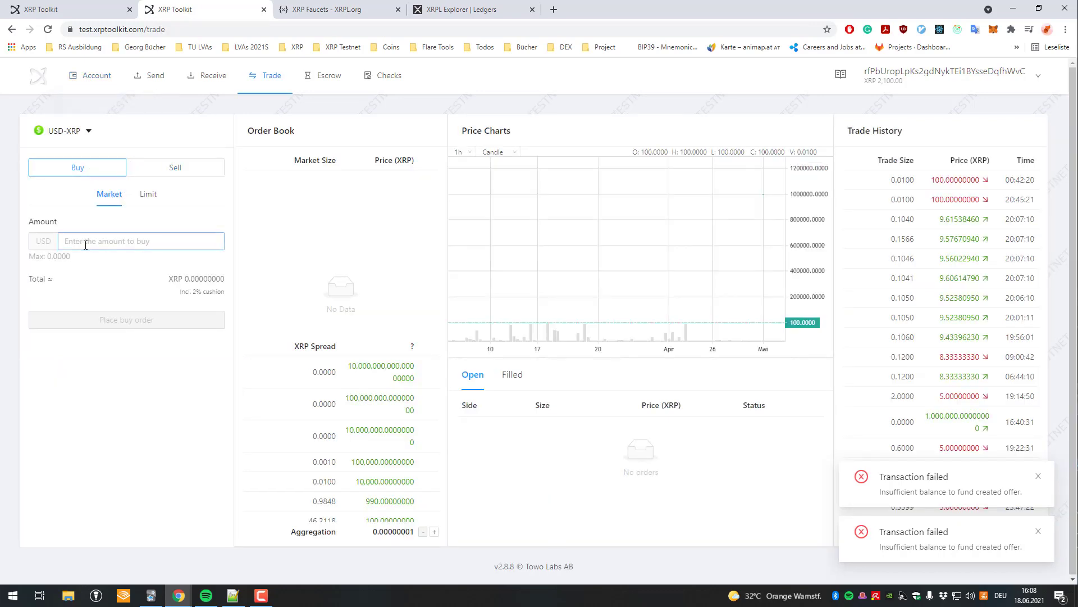
left_click(163, 170)
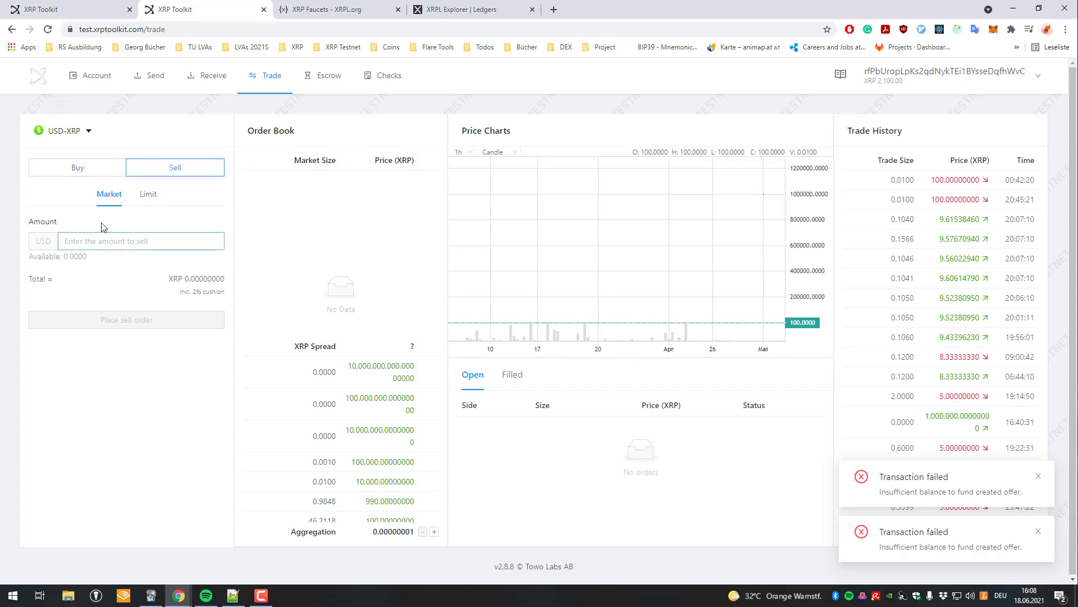
left_click(93, 170)
left_click(147, 193)
left_click(109, 193)
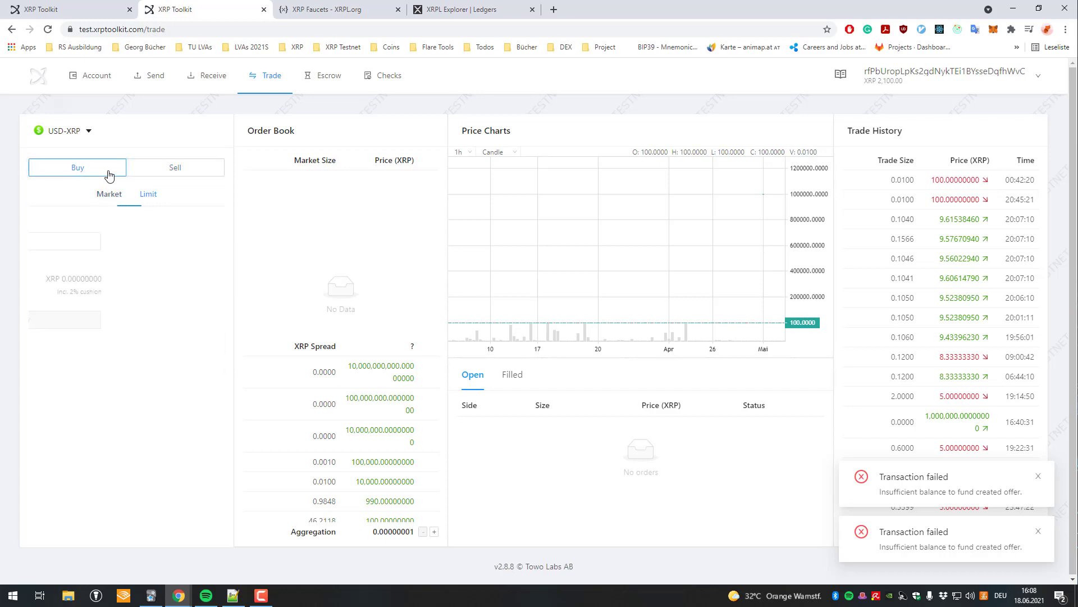
left_click(137, 168)
left_click(96, 174)
left_click(150, 173)
left_click(93, 169)
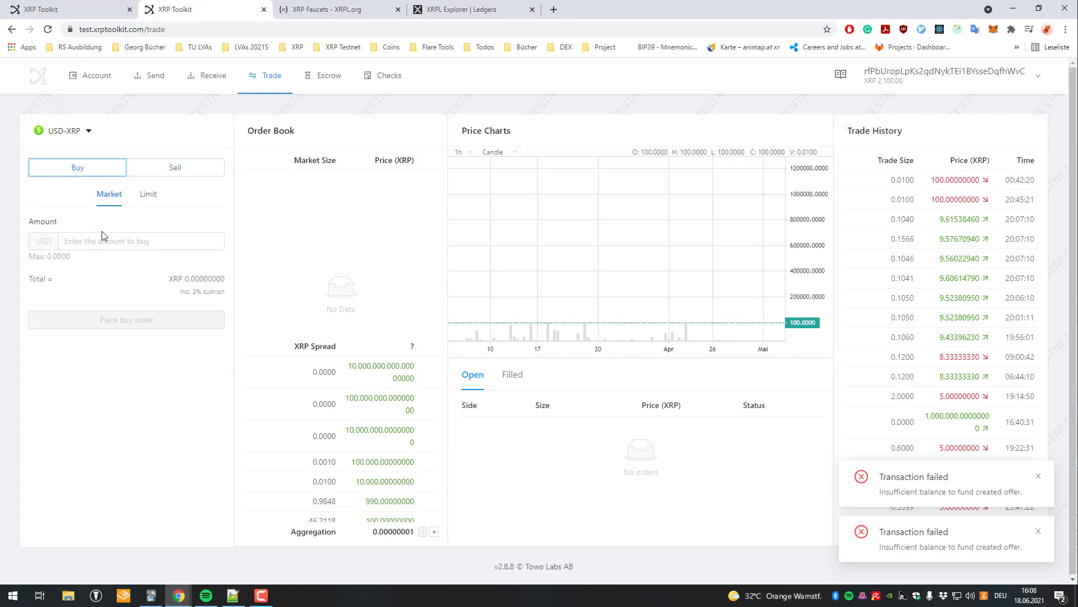
Swap the pair back to XRP-USD and enter a 22 XRP market sell order.
left_click(85, 131)
left_click(147, 231)
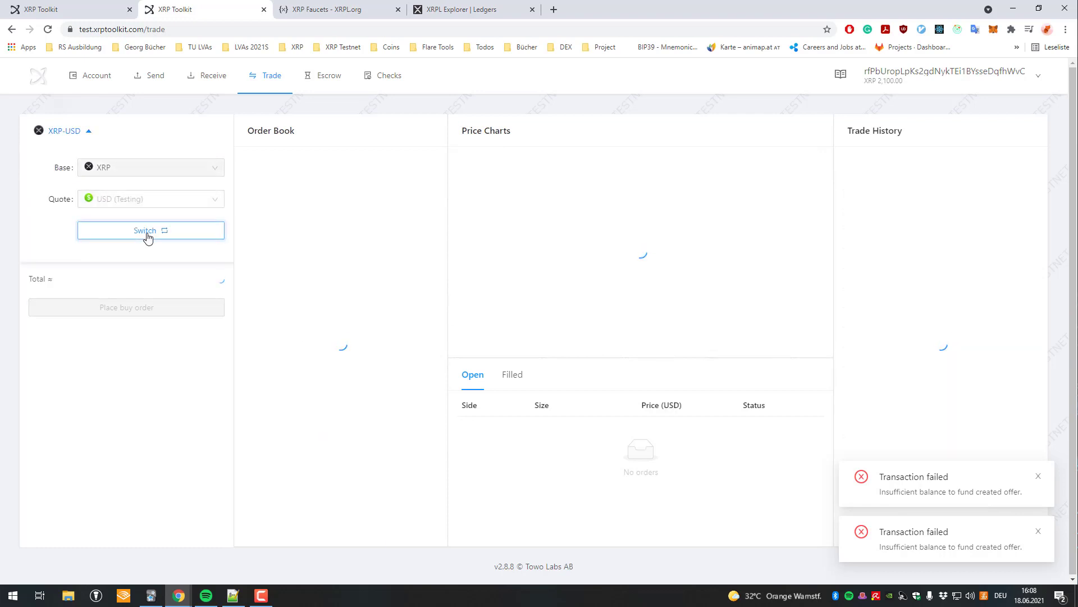
left_click(66, 240)
type("123")
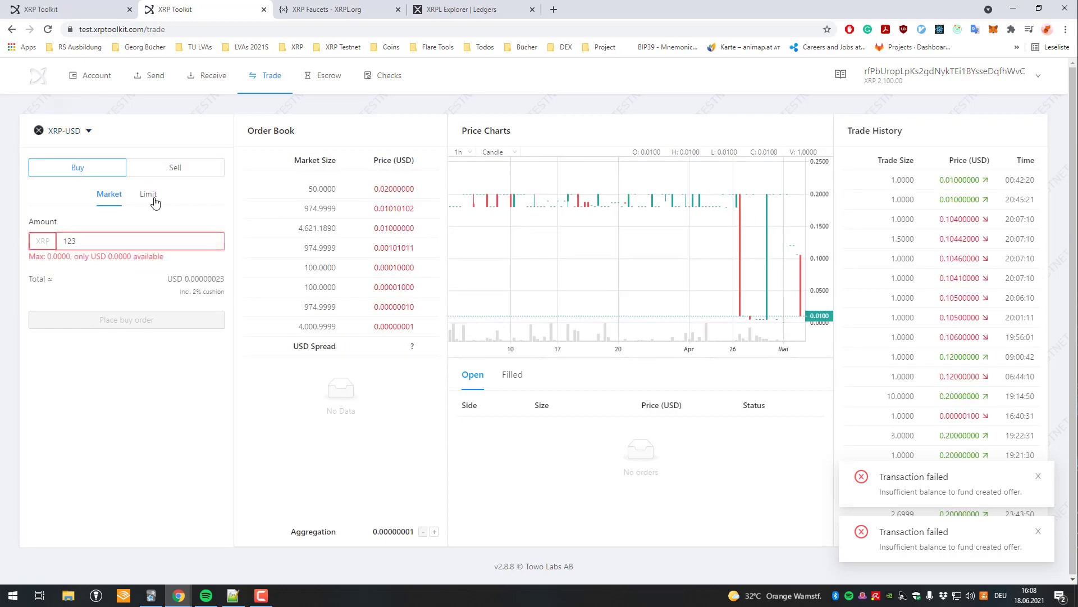
left_click(151, 196)
left_click(110, 194)
left_click(171, 167)
left_click(137, 241)
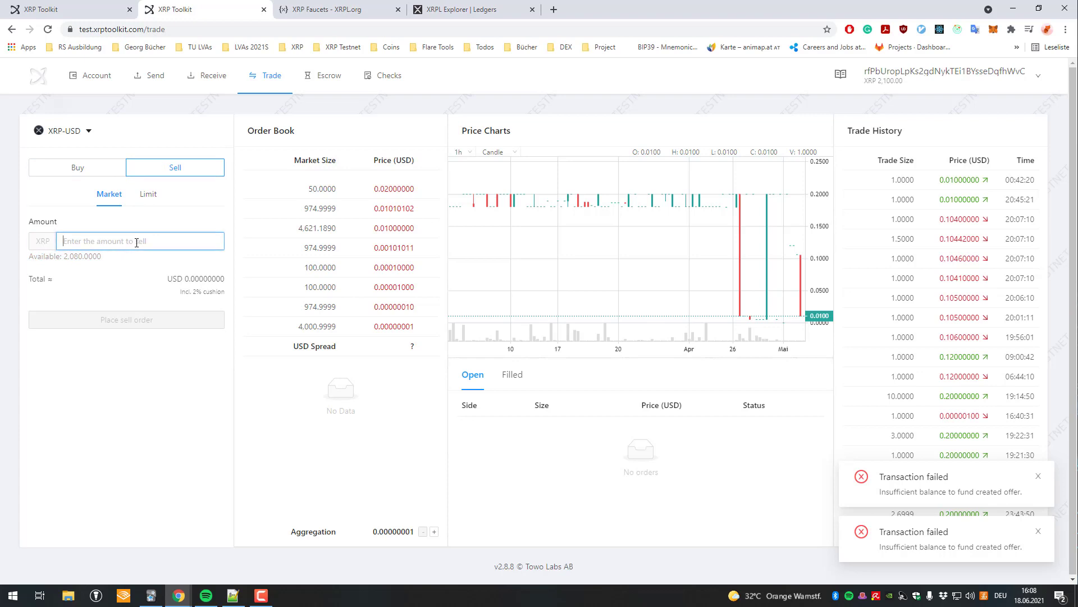
type("22")
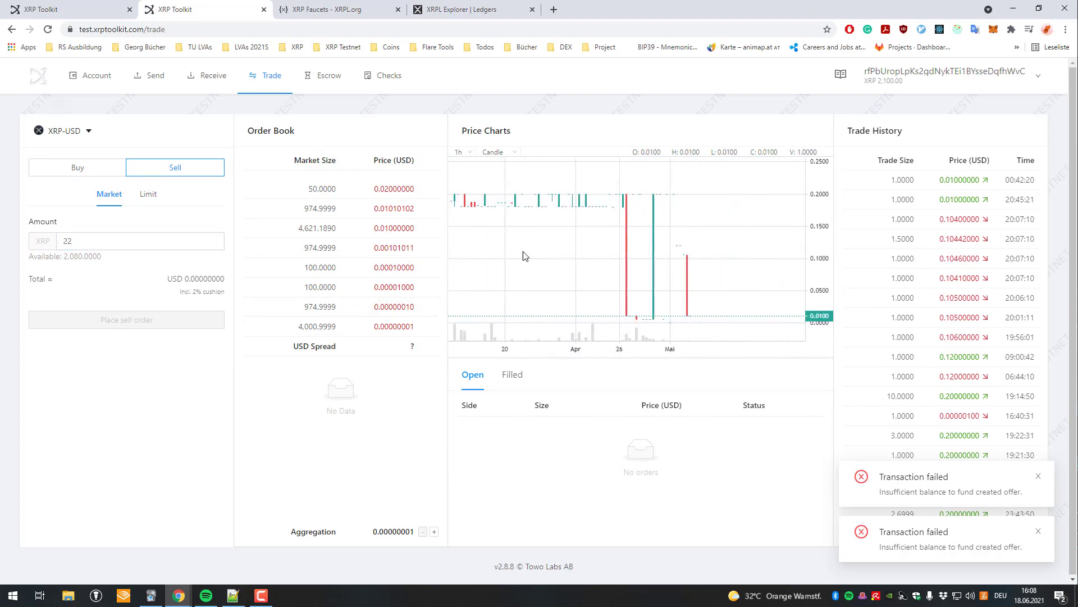
left_click_drag(713, 267, 741, 268)
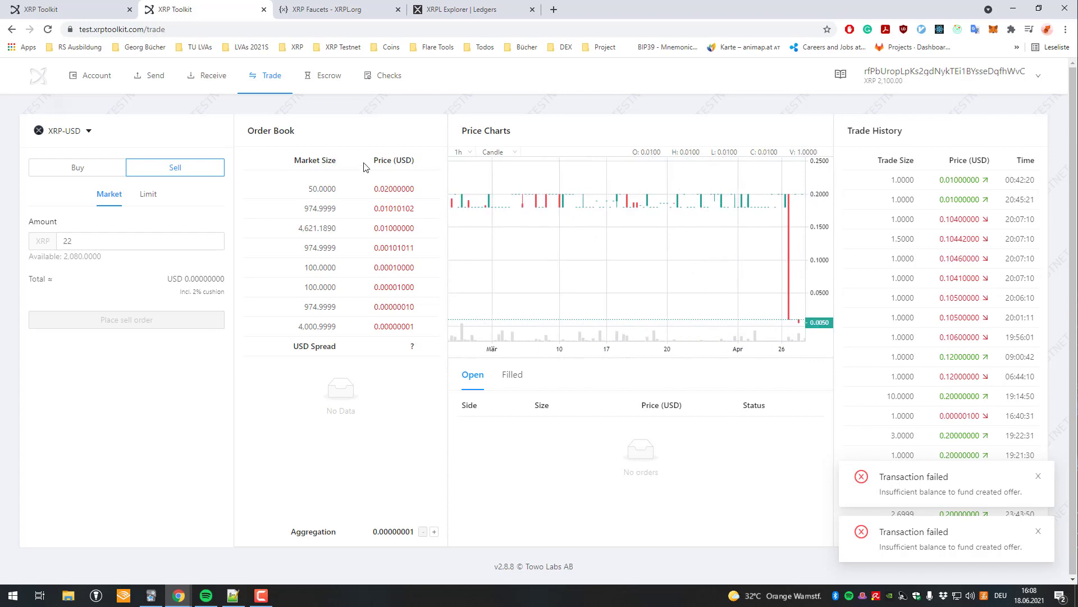
Reload the escrows list and check the 800 XRP escrow's finish-after date.
left_click(114, 5)
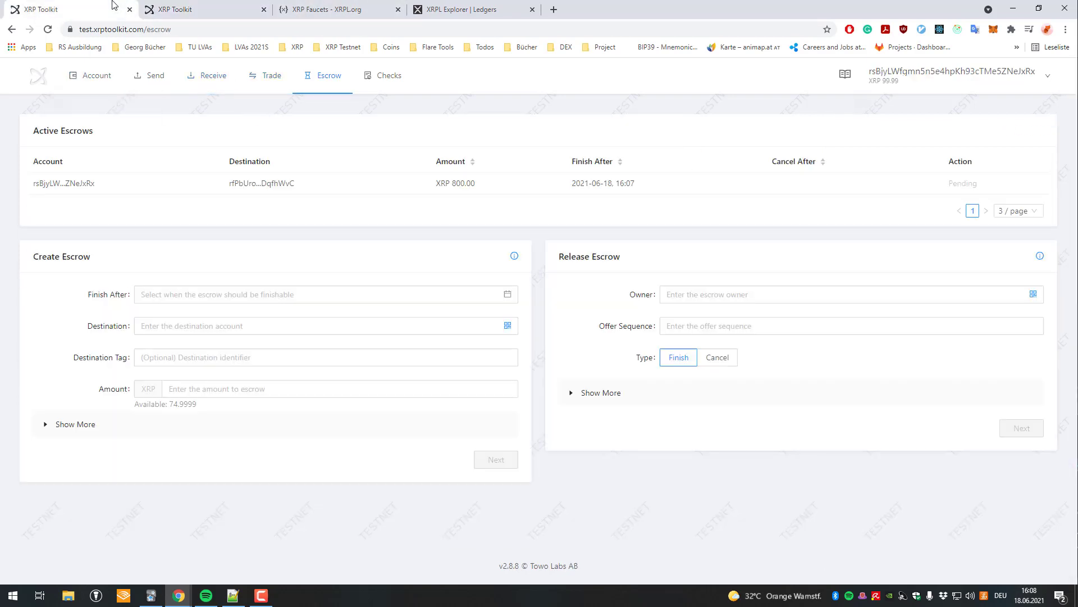
left_click(262, 78)
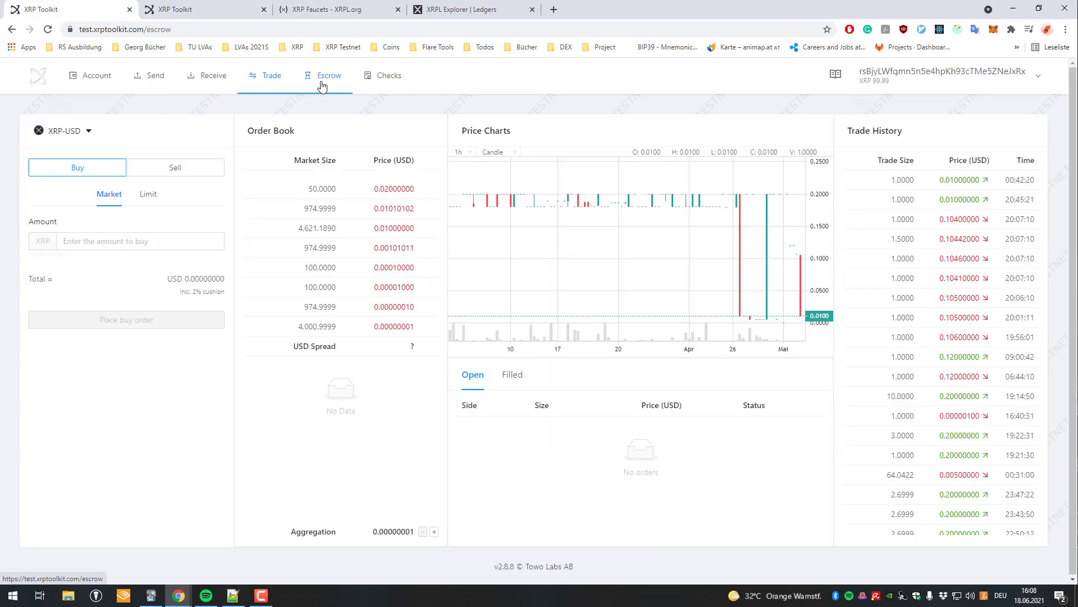
left_click(323, 75)
left_click_drag(821, 189, 522, 190)
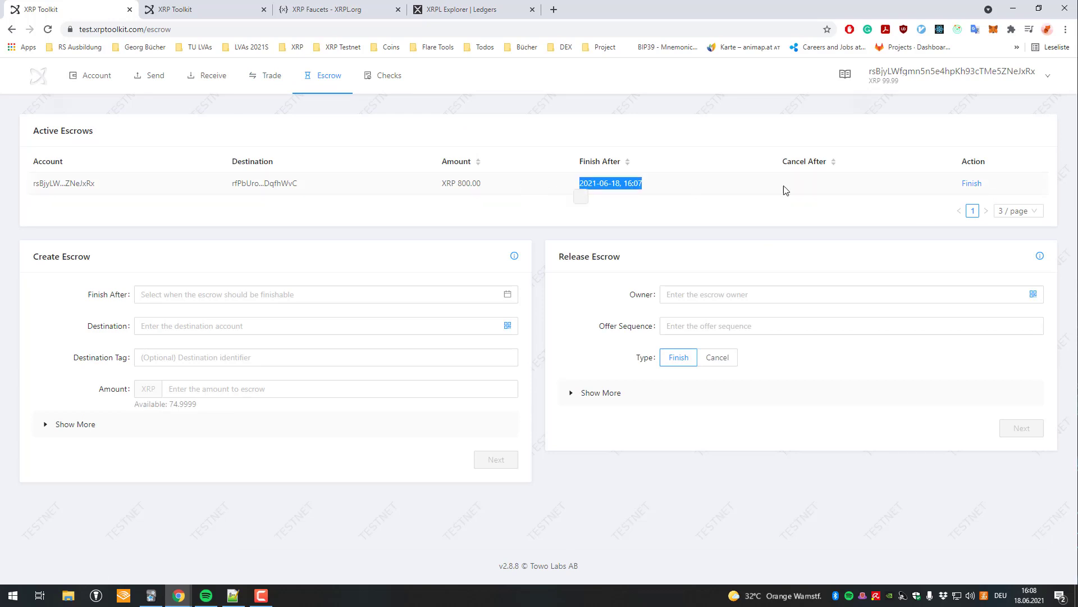
left_click(998, 186)
Finish the 800 XRP escrow and confirm the Escrow Finish transaction.
mouse_move(936, 79)
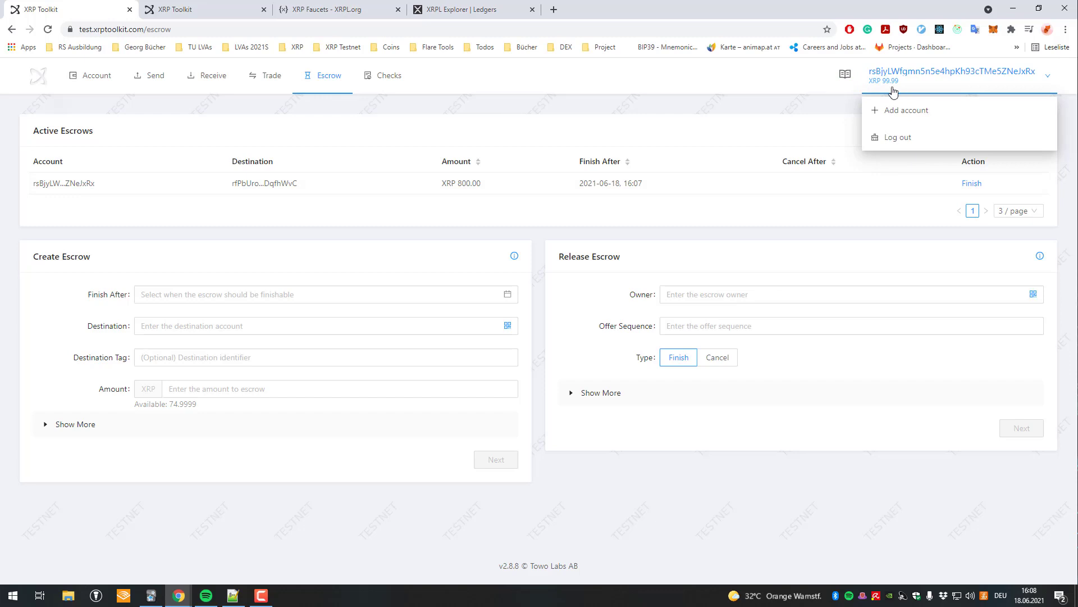
left_click(971, 185)
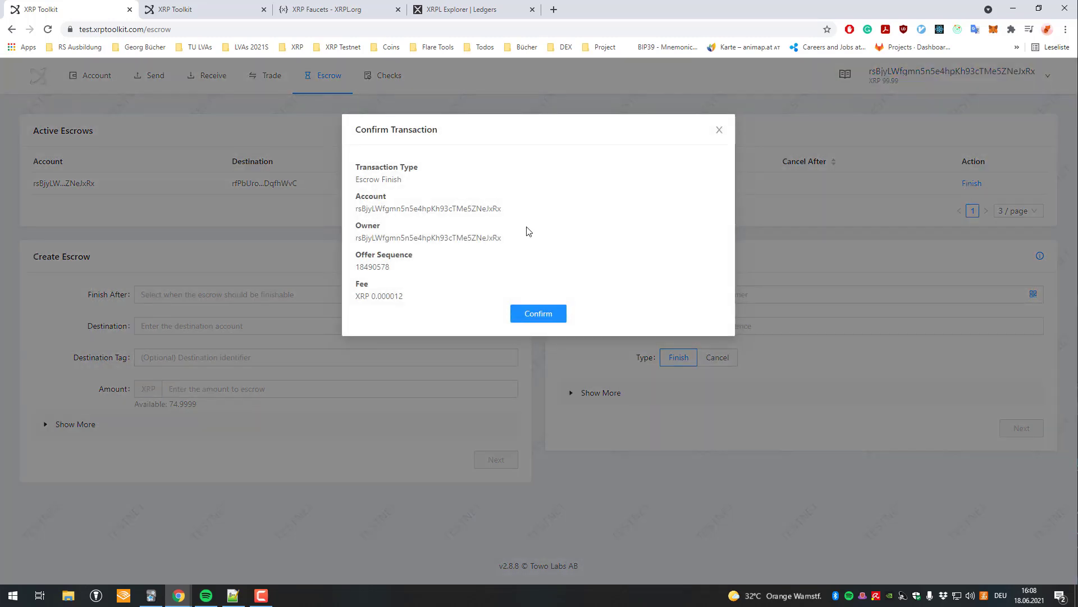
left_click_drag(414, 180, 358, 179)
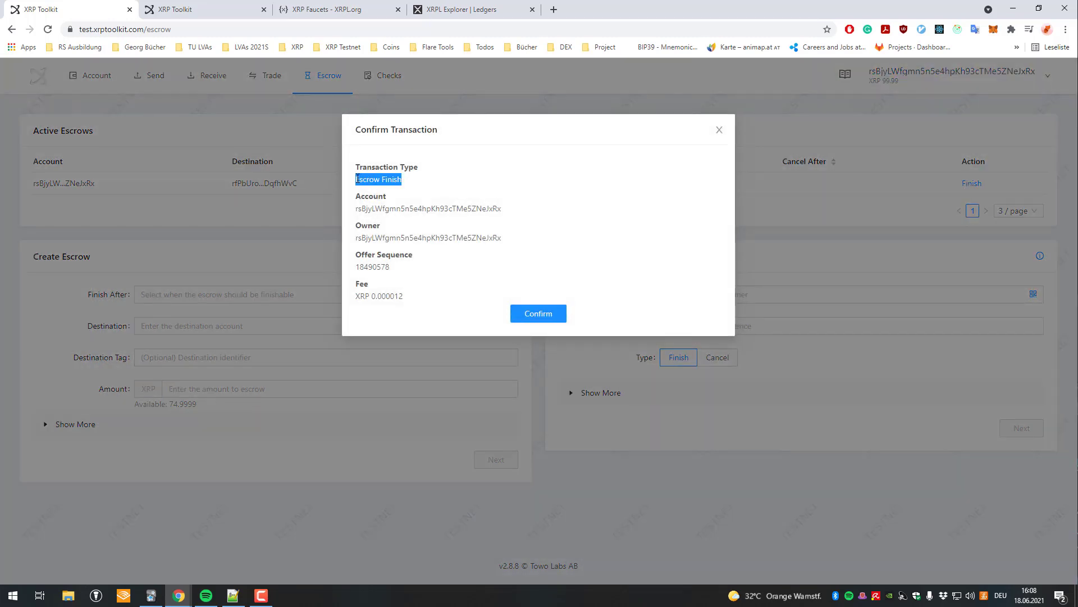
left_click(553, 318)
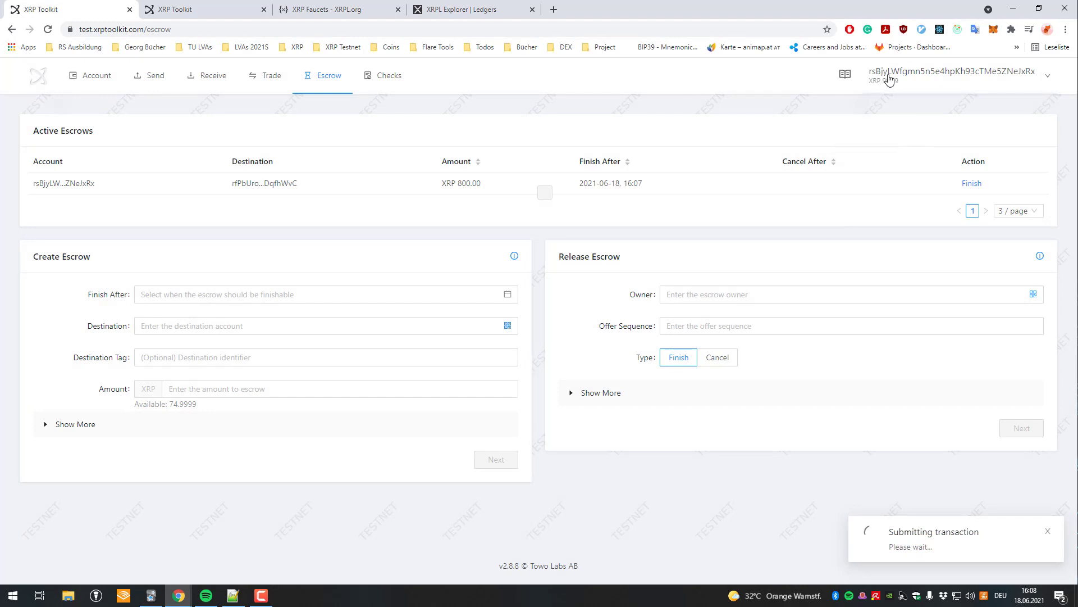
Compare both accounts' overviews, confirming the destination now holds 2,900 XRP, ending on the sender.
mouse_move(921, 95)
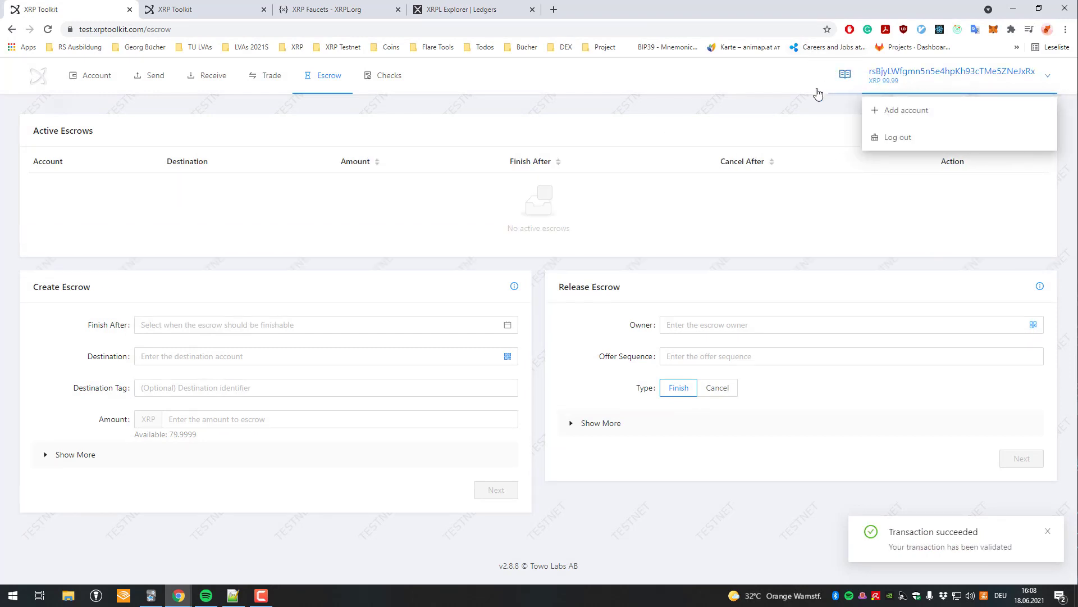
left_click(104, 96)
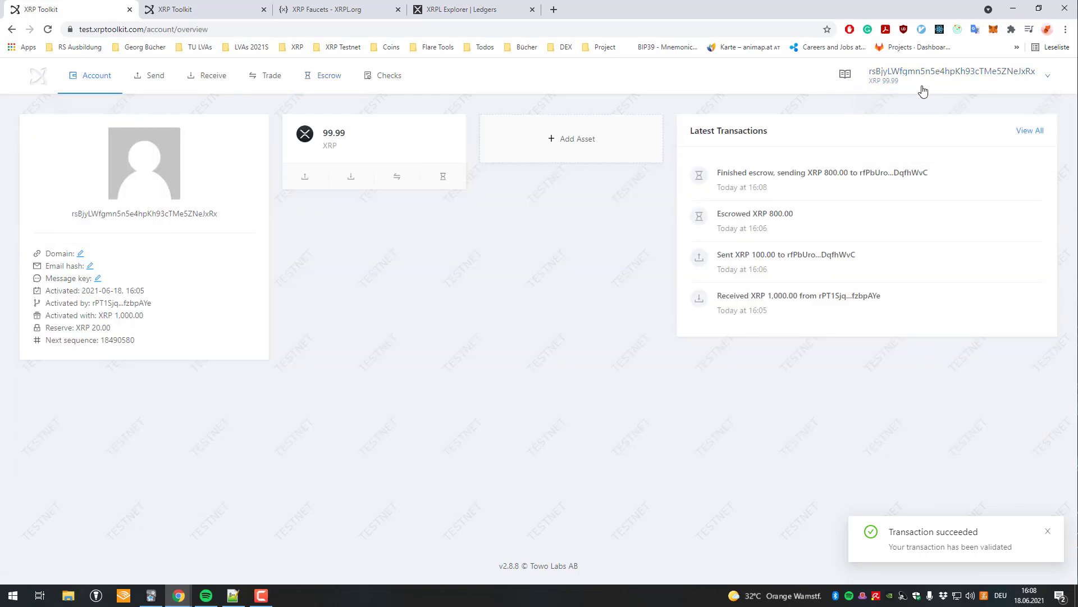
mouse_move(921, 84)
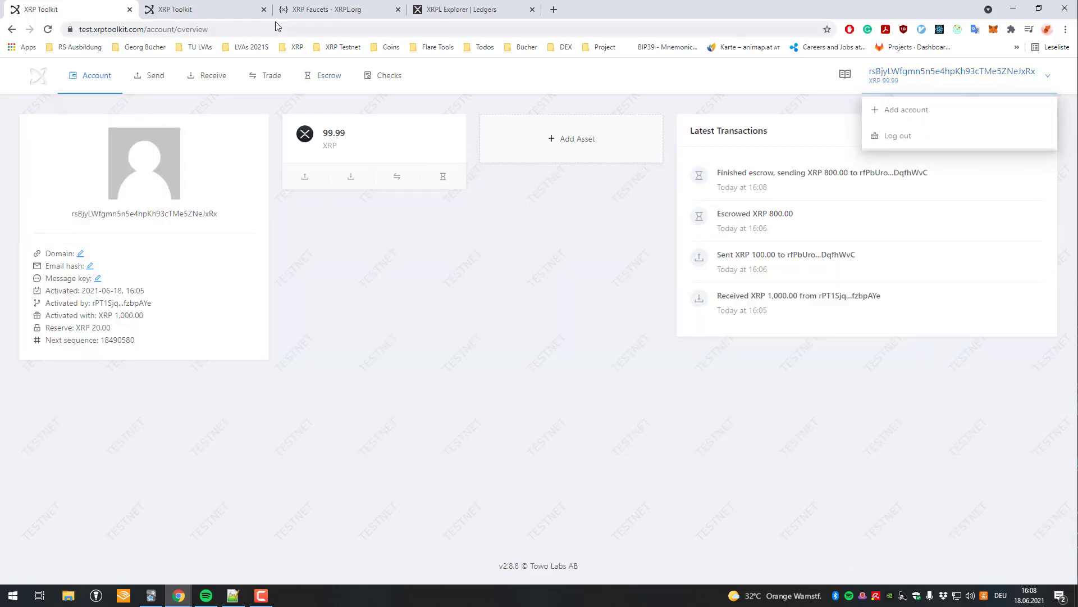
left_click(177, 9)
mouse_move(98, 77)
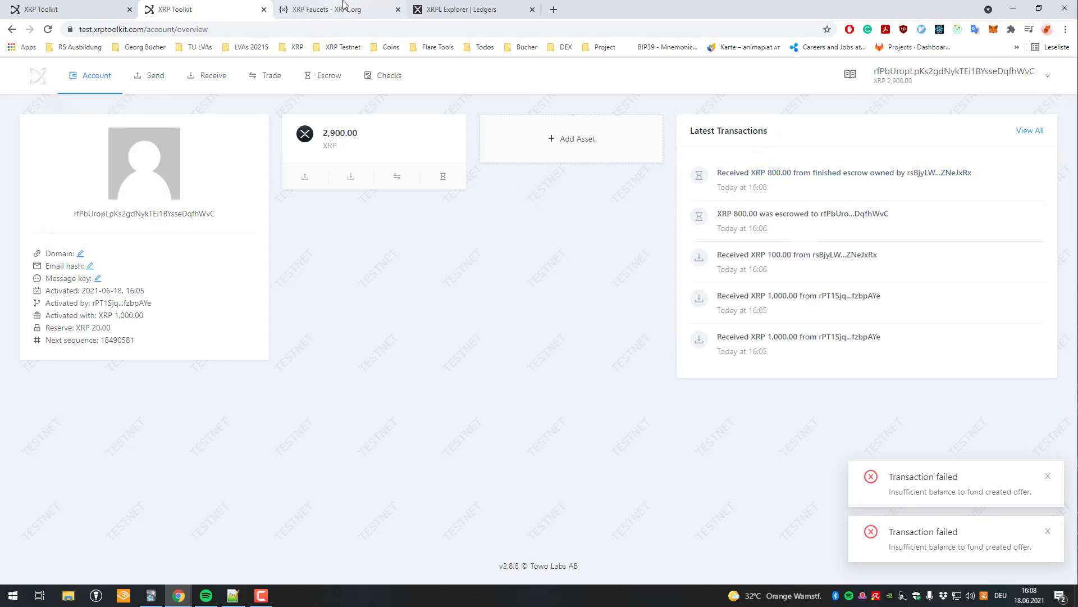
left_click(73, 9)
left_click(192, 9)
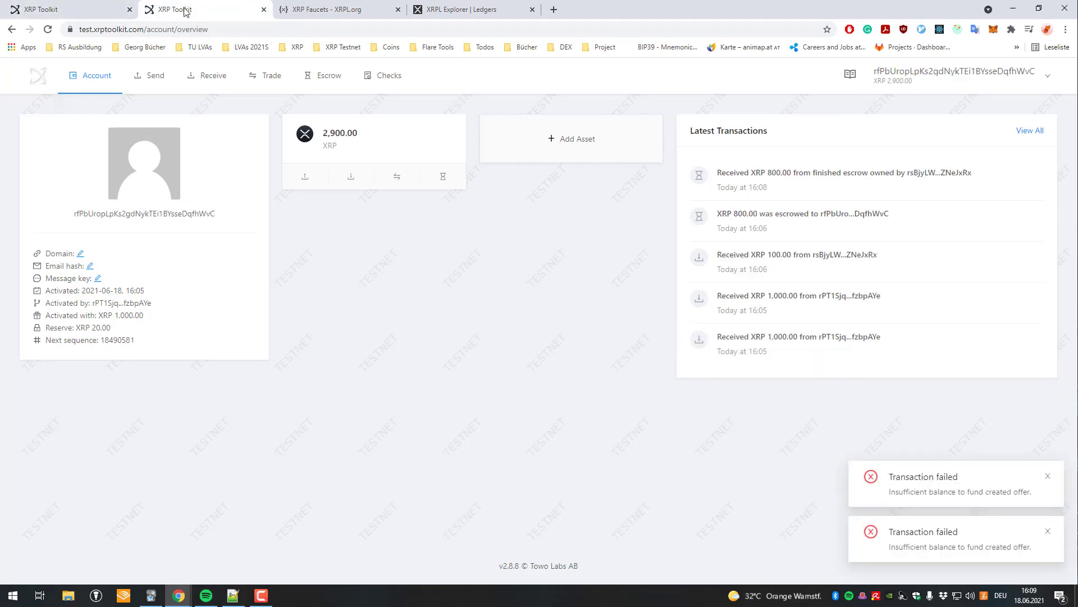
left_click(79, 9)
In the sender's payment form, expand Show More and pick XRP as the Deliver Min currency.
left_click(151, 75)
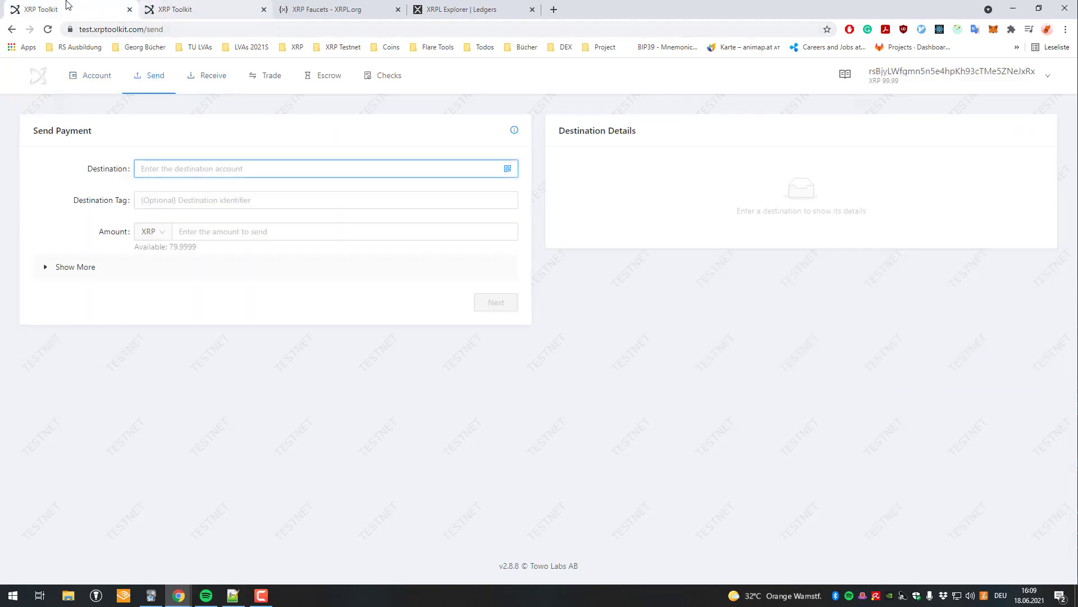
left_click(169, 9)
left_click(115, 9)
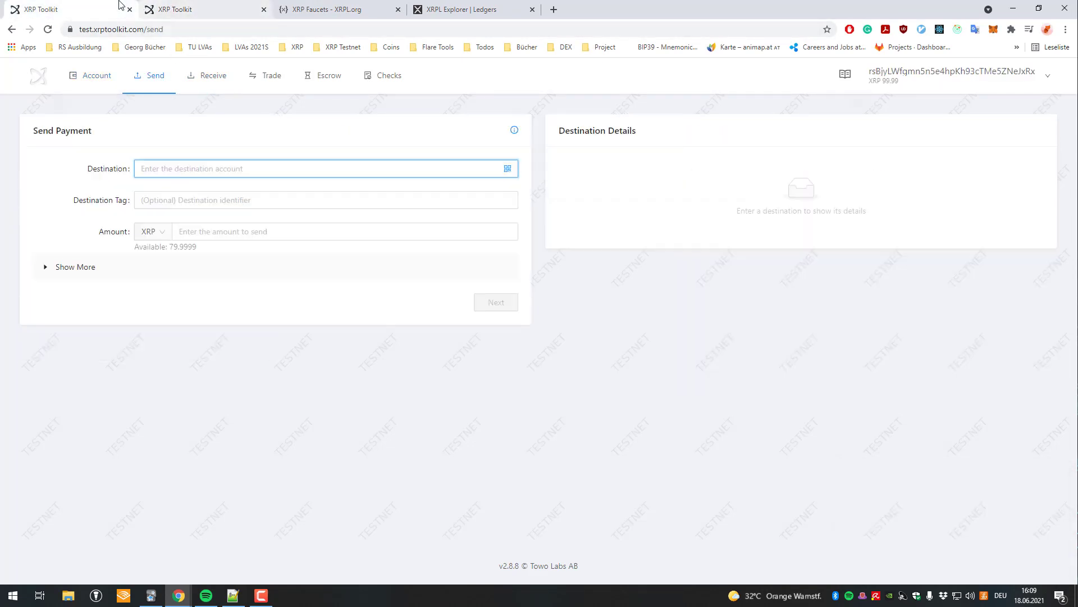
left_click(118, 268)
scroll(140, 281, "down", 1)
left_click(171, 297)
left_click(169, 298)
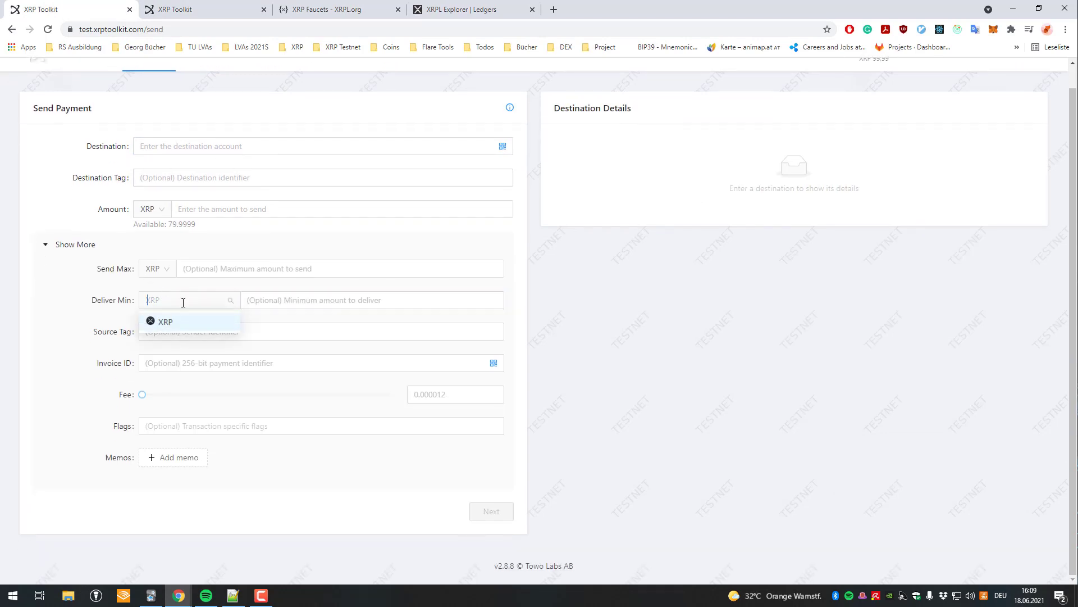
left_click(205, 330)
Try an invoice ID of 123 and remove it, test the Fee slider, then select the destination tag field.
left_click(211, 363)
type("123")
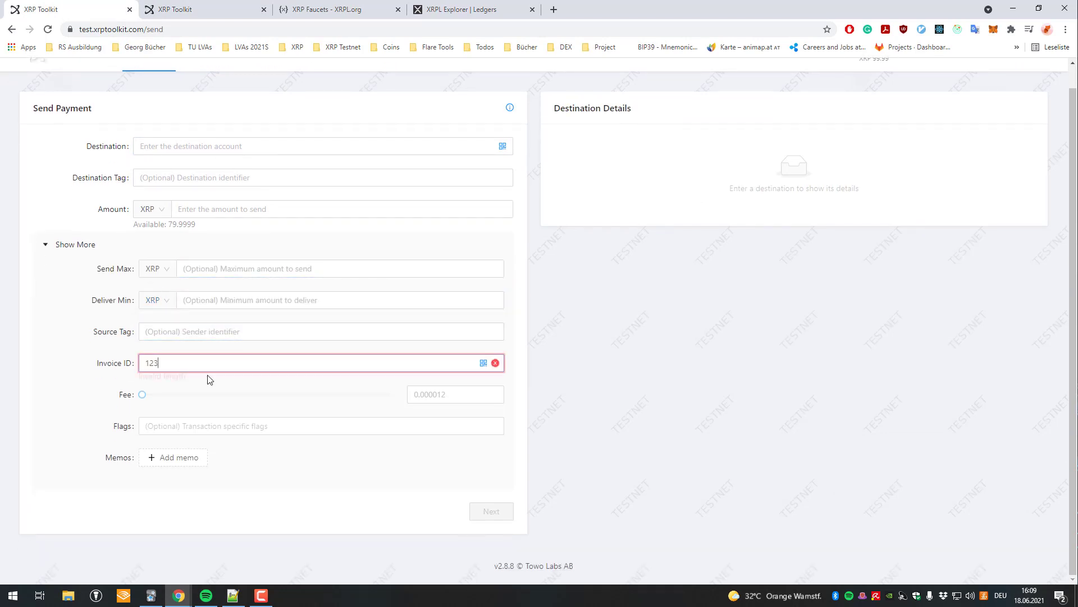
key("BackSpace")
key("BackSpace")
key("BackSpace")
left_click_drag(142, 395, 417, 421)
left_click_drag(303, 396, 193, 394)
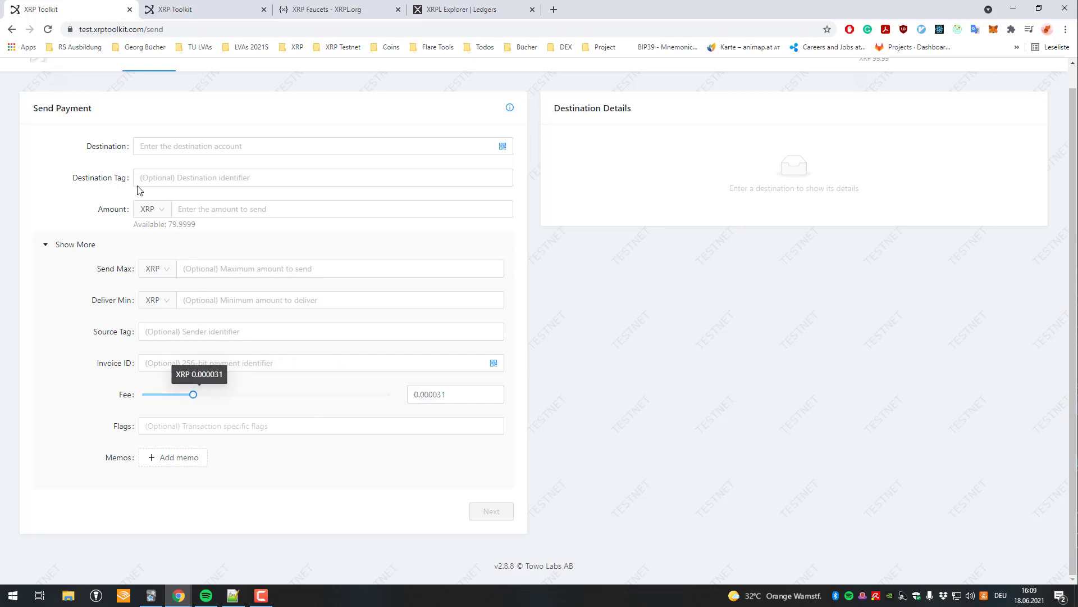
scroll(251, 107, "up", 1)
left_click(281, 202)
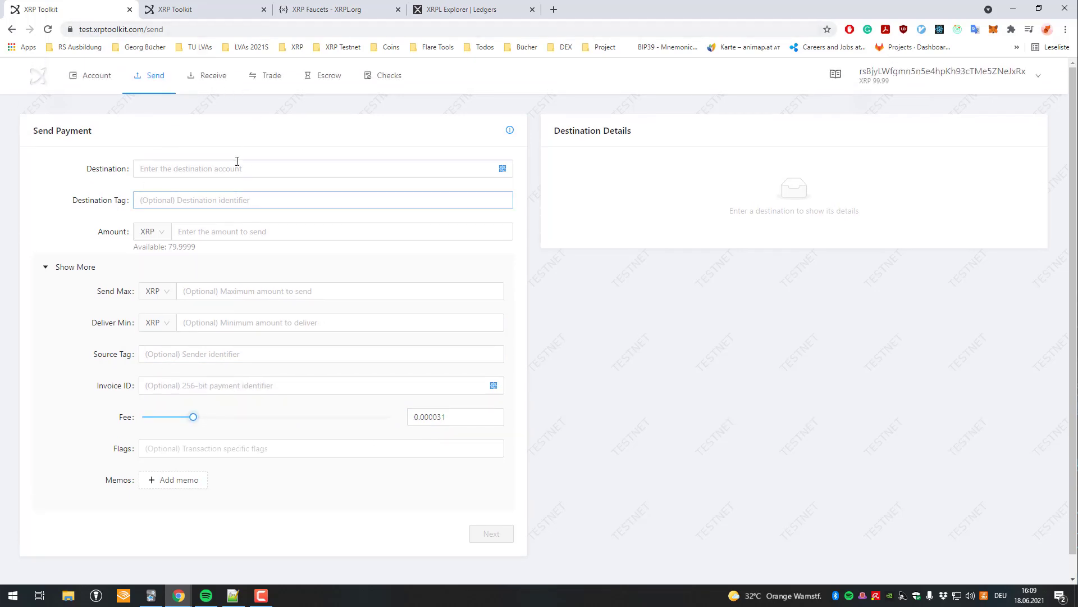
Browse the Trade, Escrow and Receive views, then return to the 99.99 XRP account overview.
left_click(267, 75)
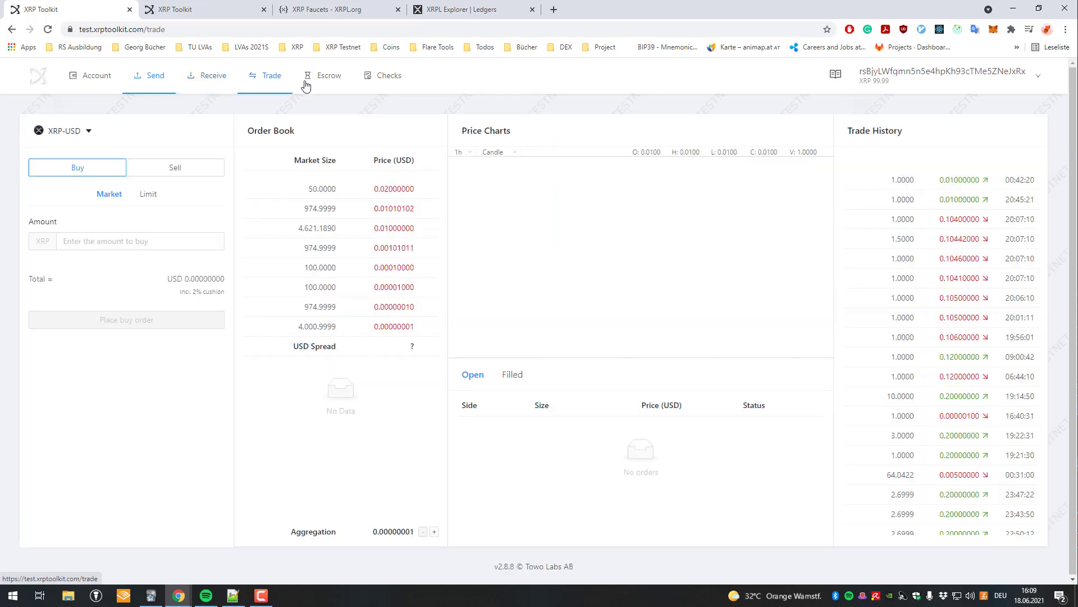
left_click(319, 75)
left_click(202, 75)
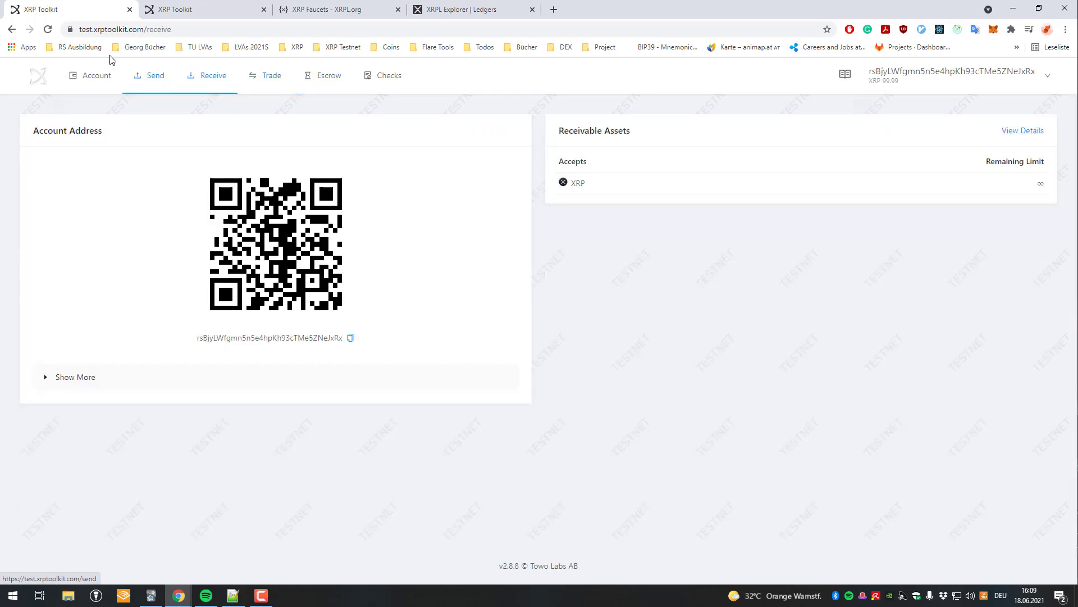
left_click(68, 79)
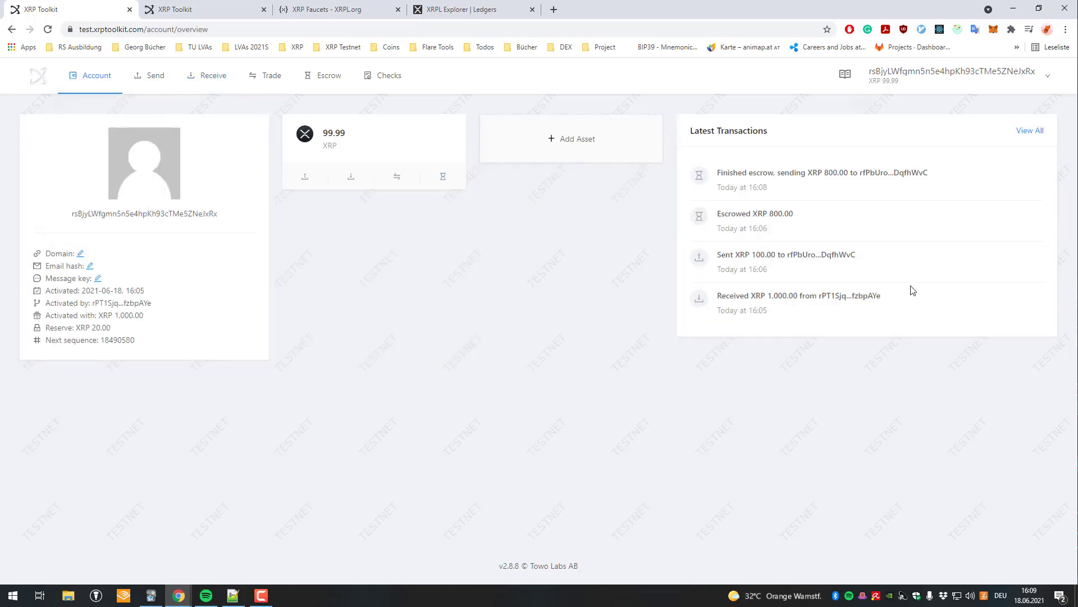